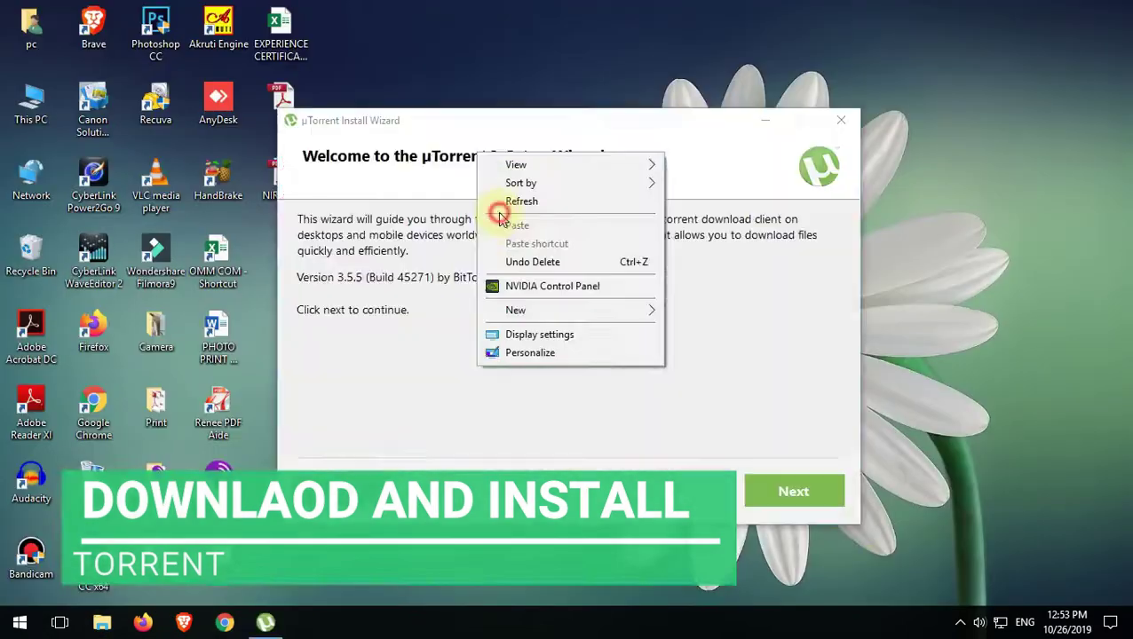
- Complete the µTorrent setup wizard with the default configuration settings and file types, finishing with Launch µTorrent enabled
left_click(791, 491)
left_click(789, 490)
left_click(766, 490)
left_click(470, 492)
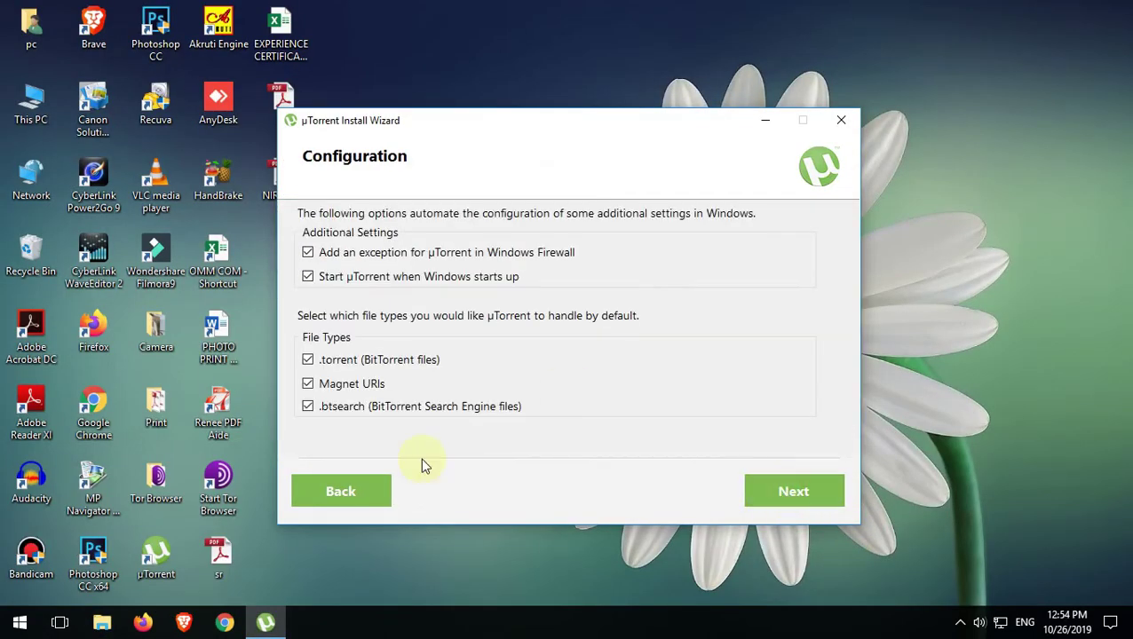
left_click(780, 492)
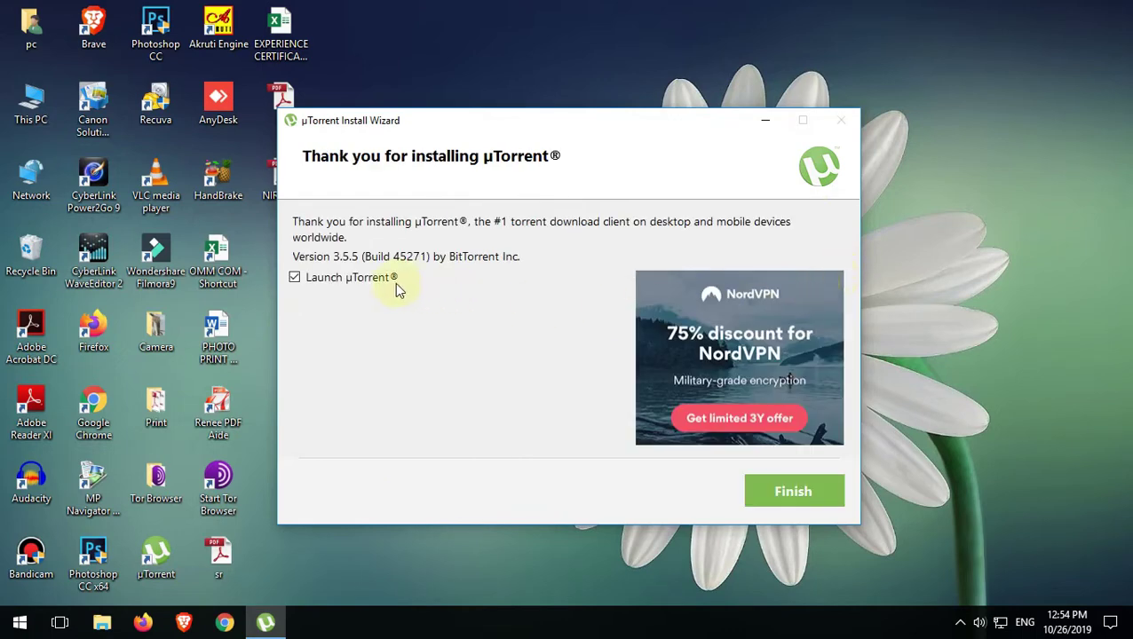
left_click(786, 491)
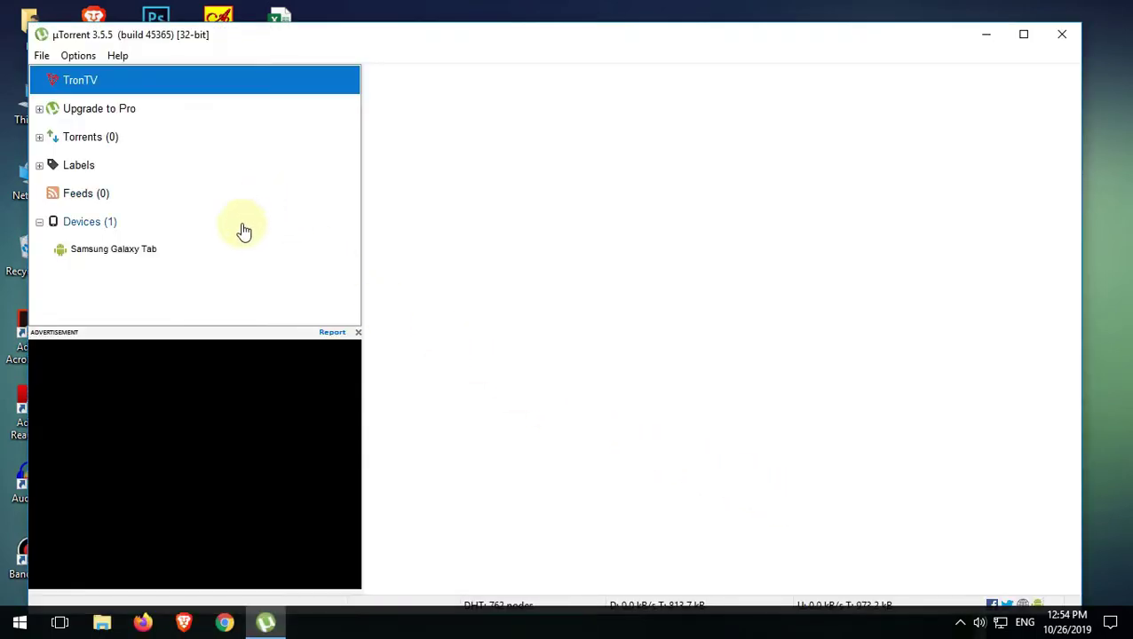
- Look through the Upgrade to Pro and Torrents categories in µTorrent, and close its window
left_click(76, 117)
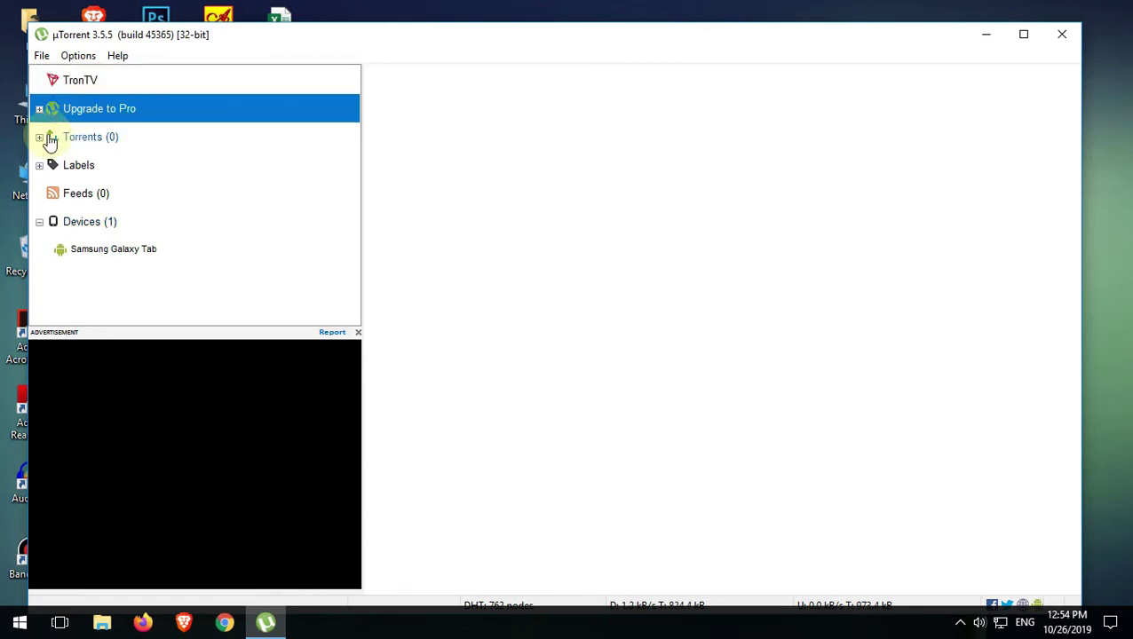
left_click(39, 138)
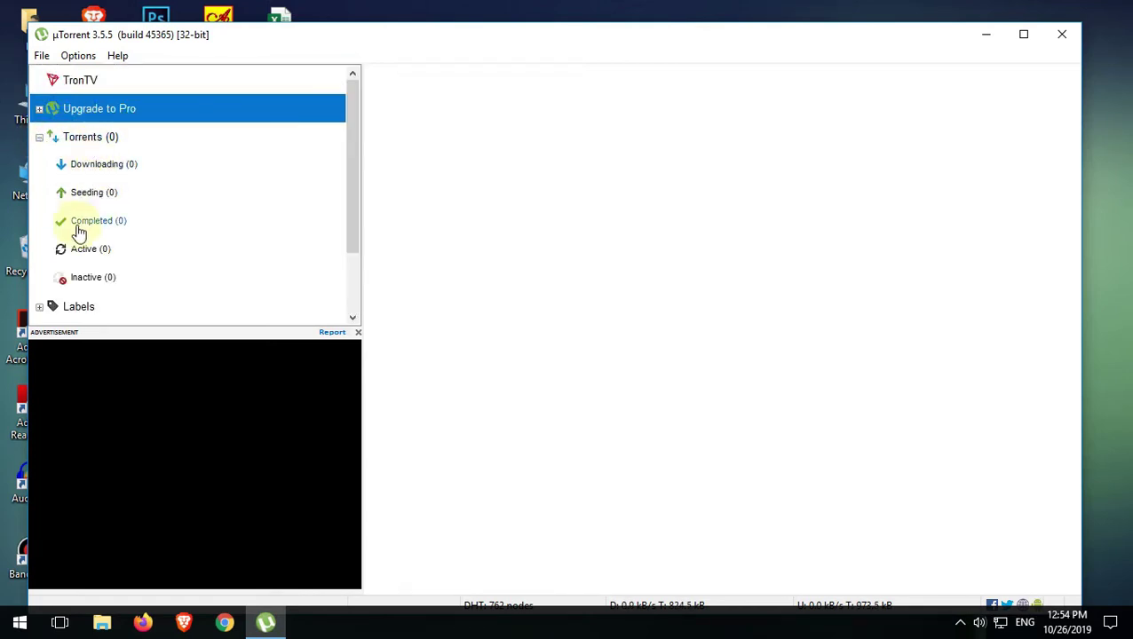
left_click(1070, 35)
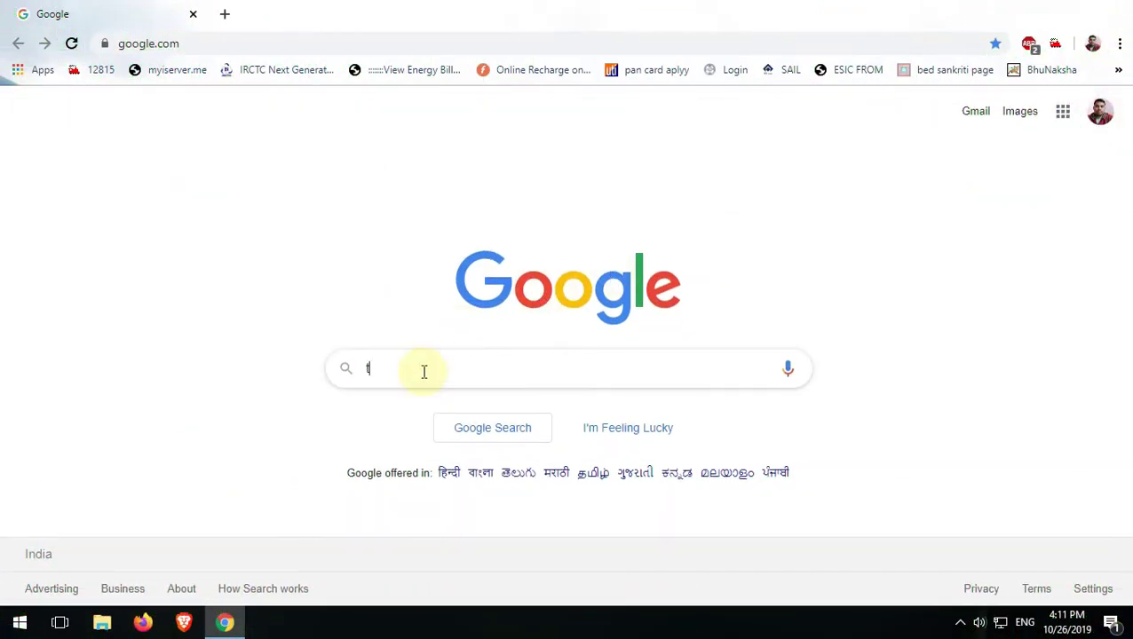
- Search Google for "torrent" in Chrome
type("orre")
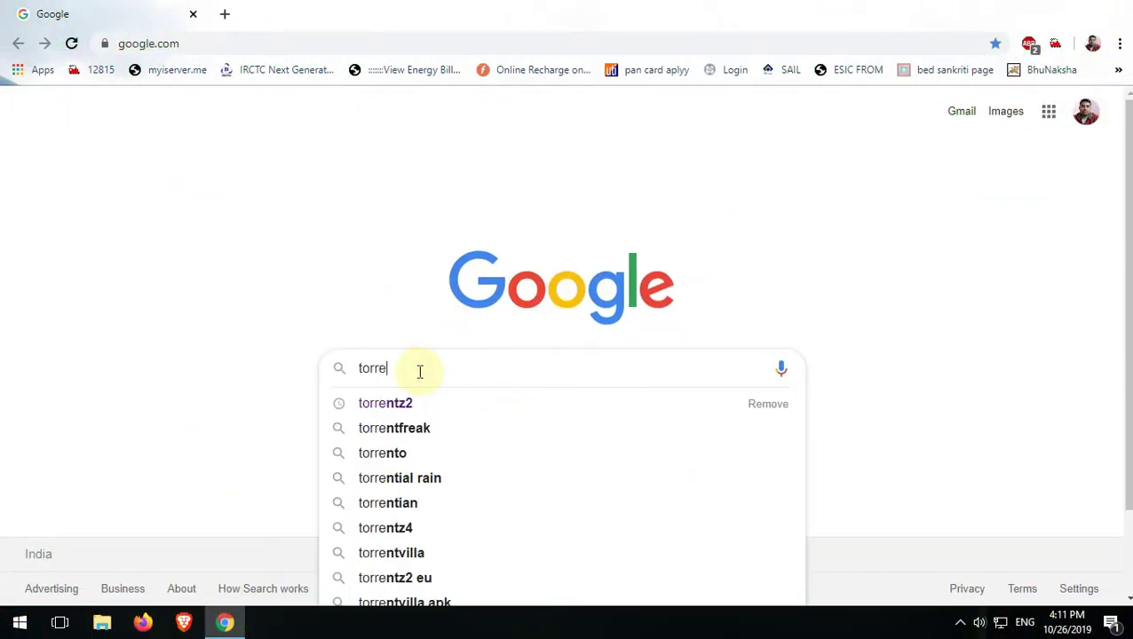
type("nt")
key("Return")
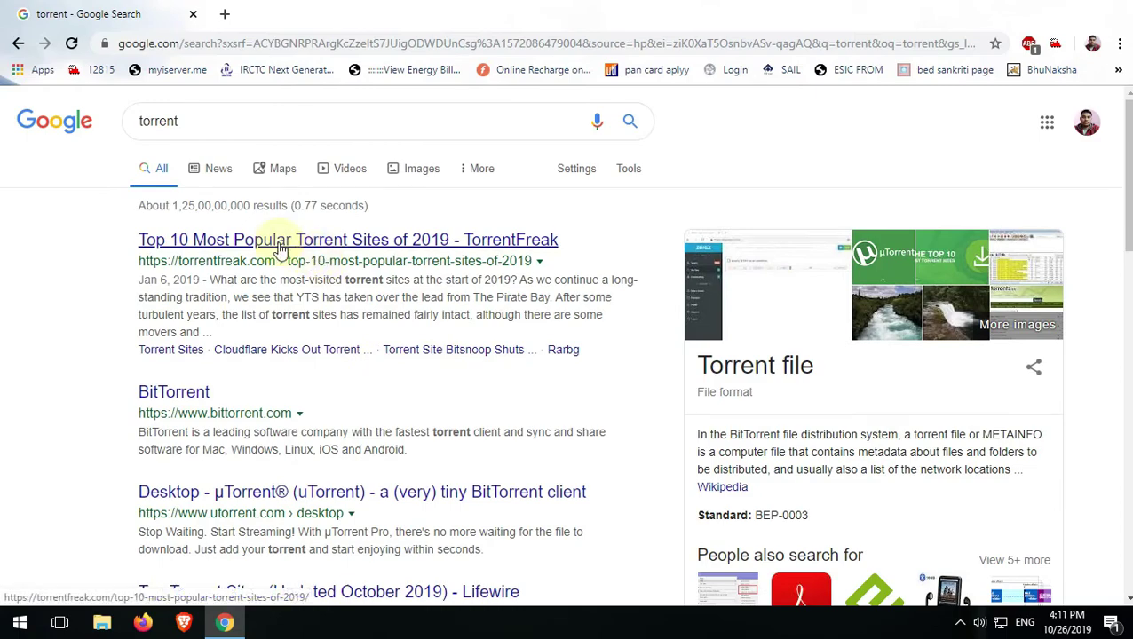
- Open the TorrentFreak result "Top 10 Most Popular Torrent Sites of 2019" in a new tab and switch to it
right_click(266, 244)
left_click(333, 251)
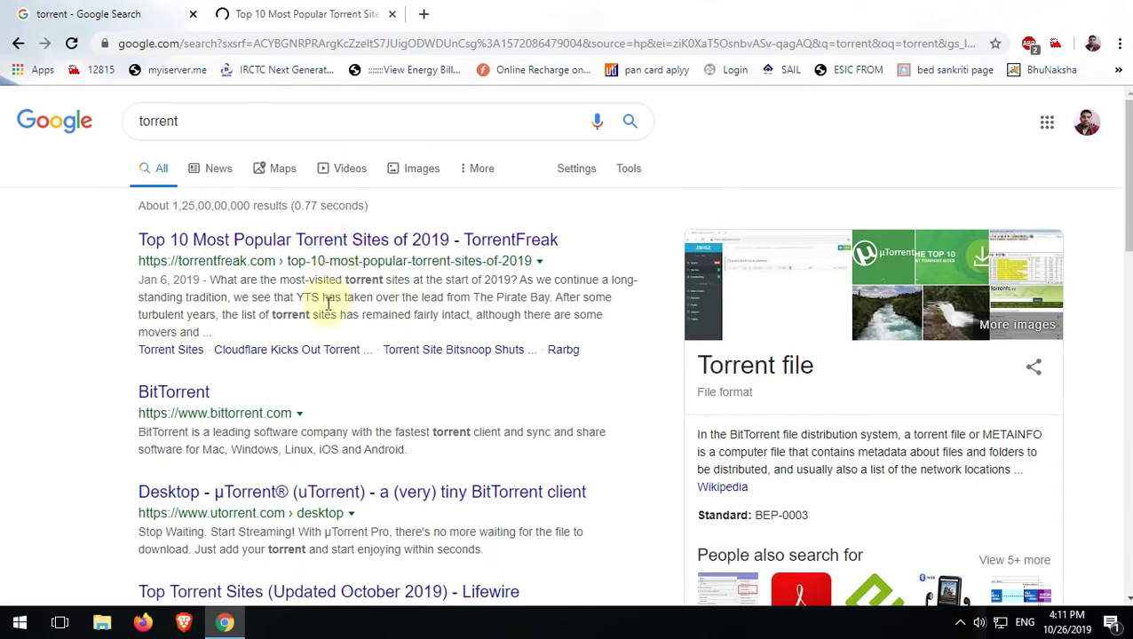
scroll(329, 302, "down", 2)
scroll(328, 302, "up", 2)
left_click(288, 13)
- Open the YTS.am link from the article's site list in a new tab and check whether it loads
scroll(318, 558, "down", 5)
scroll(245, 401, "down", 12)
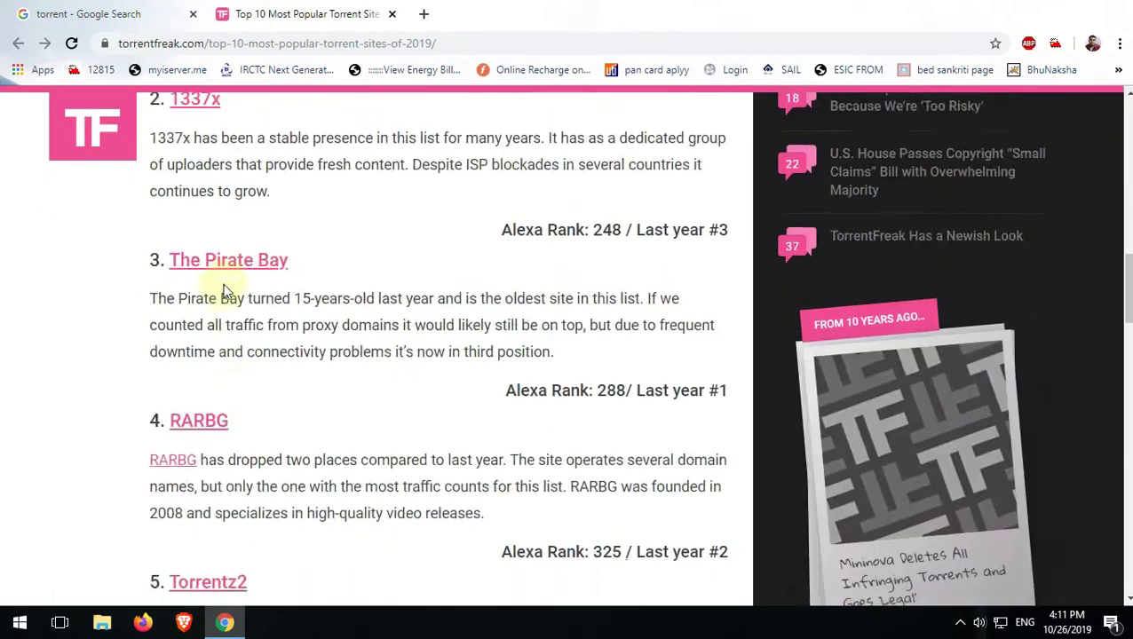
scroll(246, 422, "up", 15)
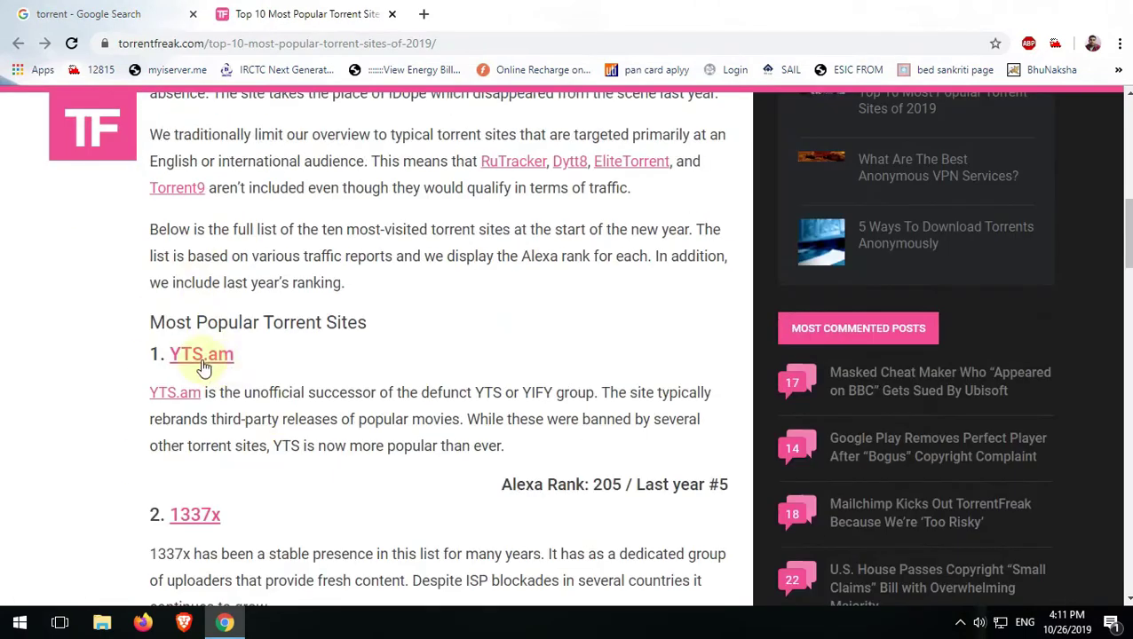
right_click(201, 357)
left_click(249, 370)
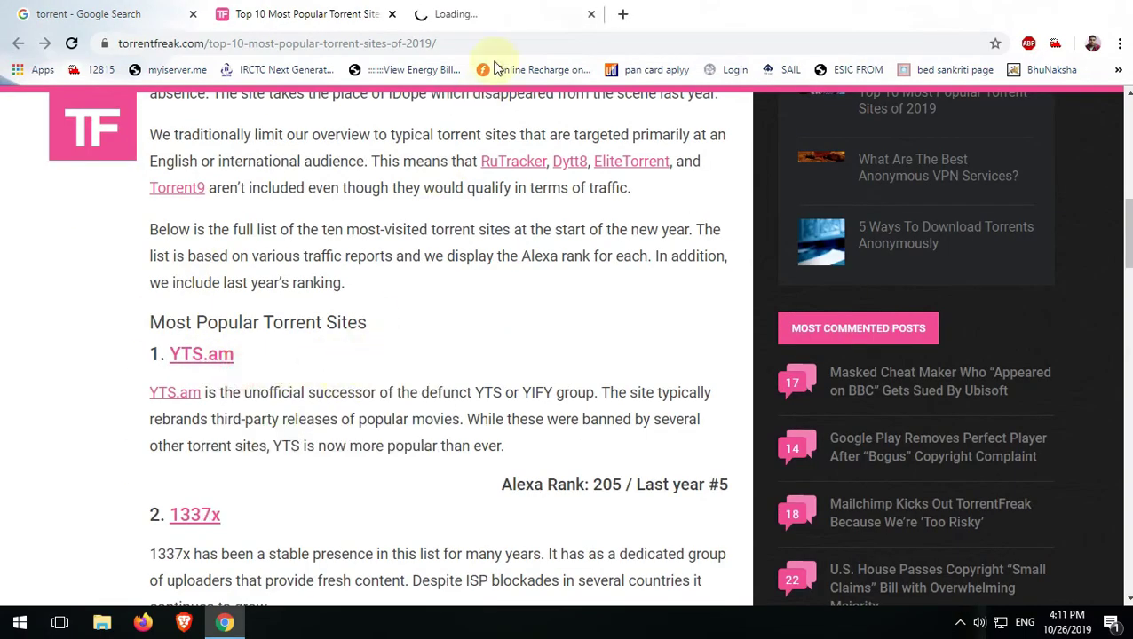
left_click(502, 11)
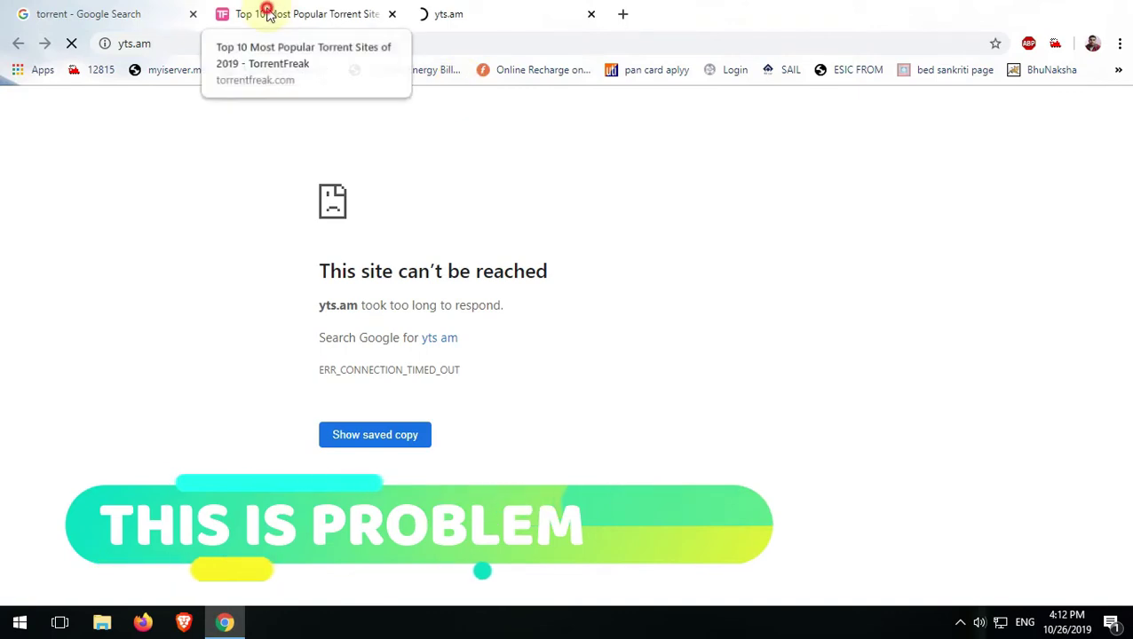
- Return to the TorrentFreak article, open the 1337x link in a new tab and view that tab
left_click(266, 14)
scroll(320, 312, "down", 2)
right_click(202, 348)
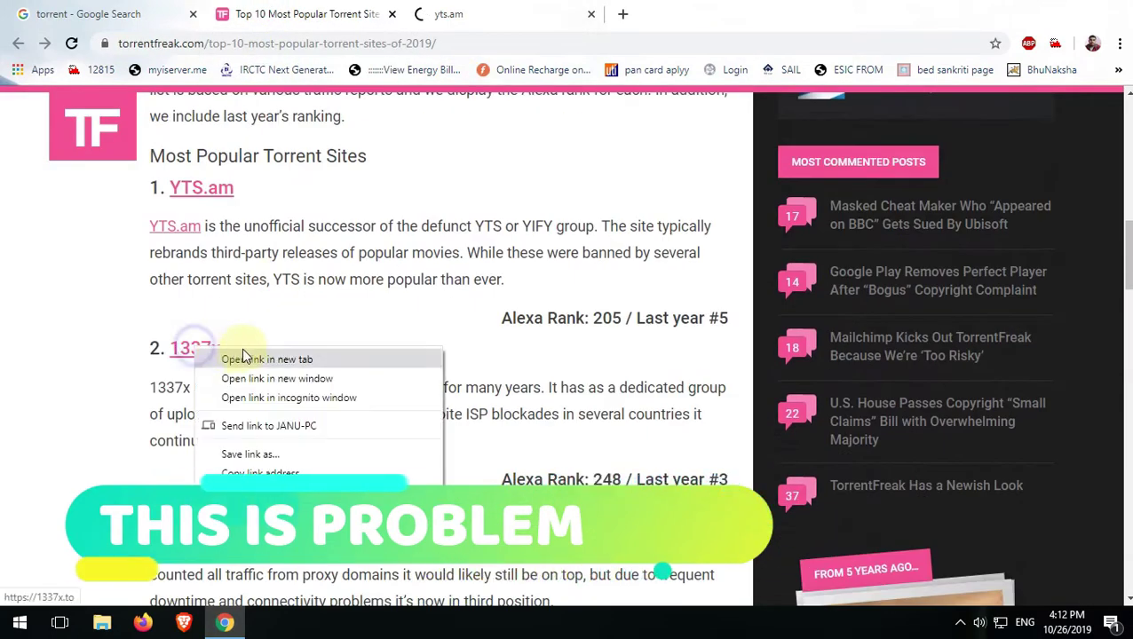
left_click(260, 356)
left_click(649, 19)
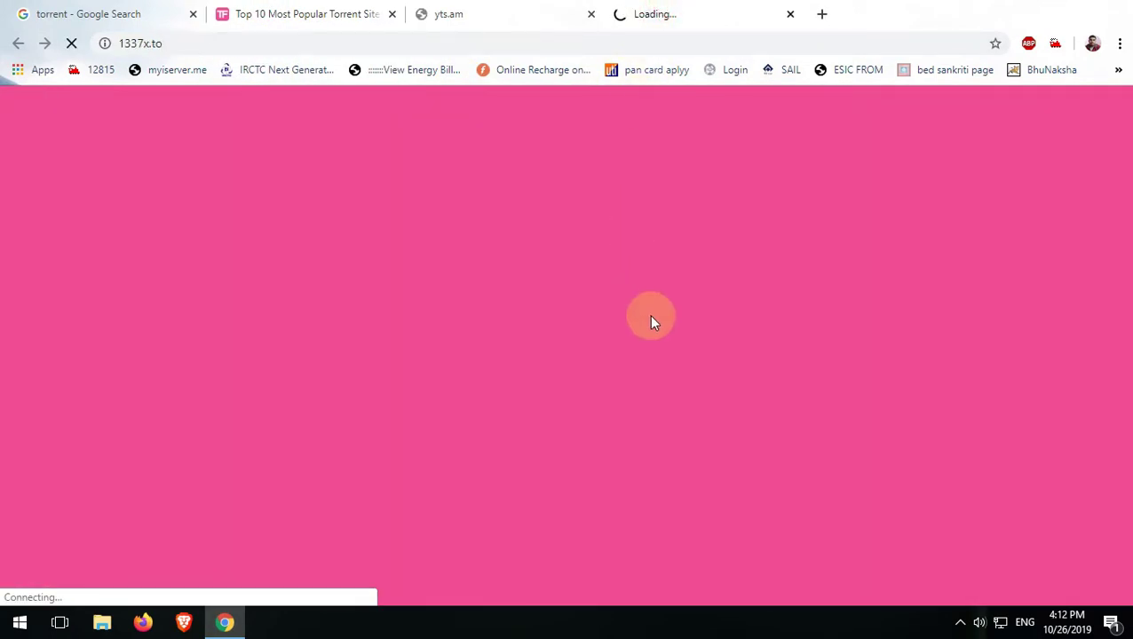
- Return to the TorrentFreak article, open The Pirate Bay link in a new tab and view it
left_click(298, 20)
scroll(299, 300, "down", 1)
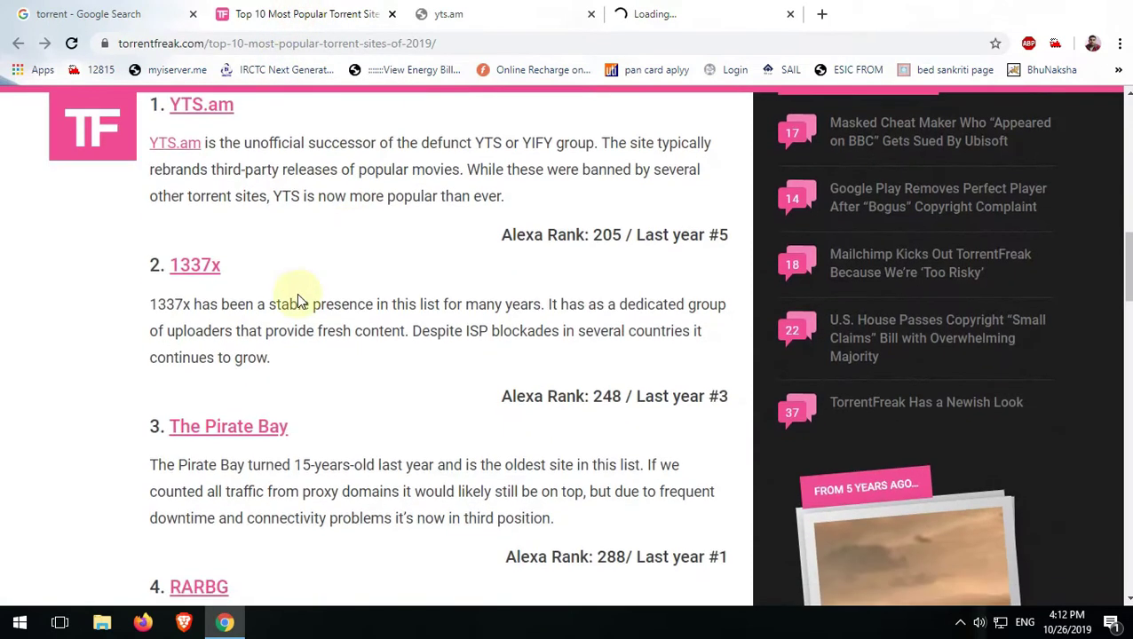
right_click(222, 433)
left_click(293, 443)
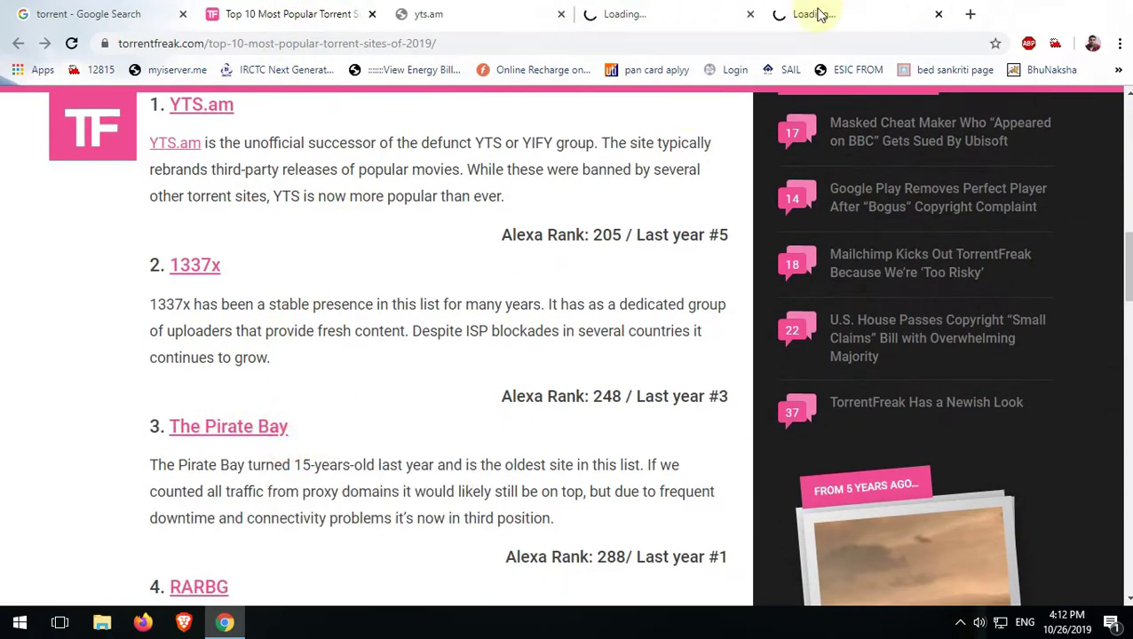
left_click(812, 14)
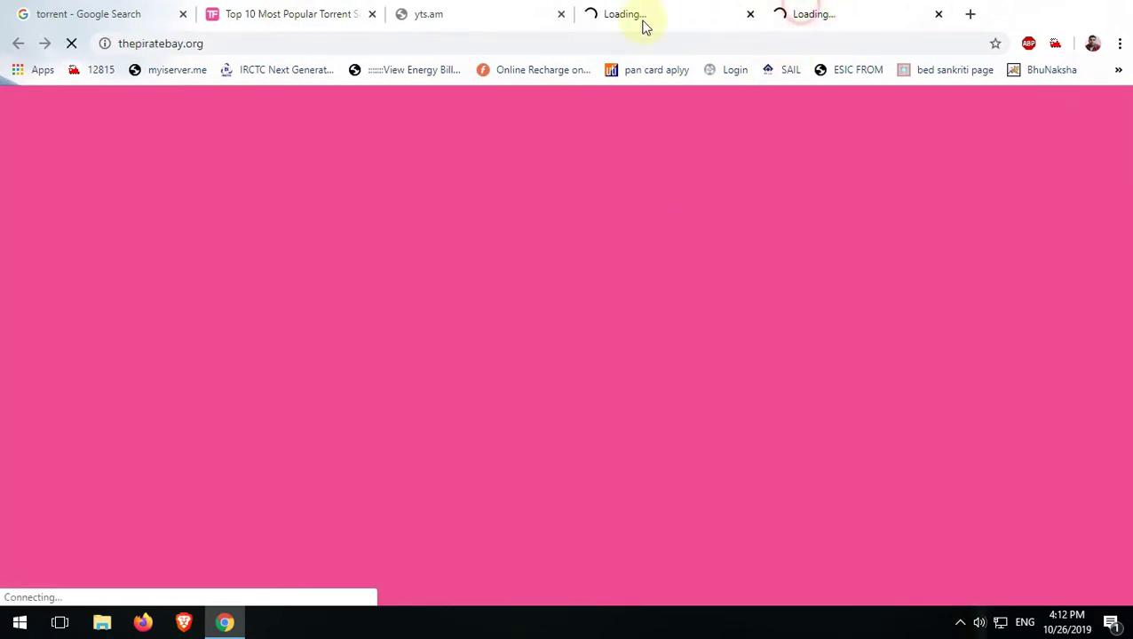
- Check the loading status of the YTS, 1337x and Pirate Bay tabs
left_click(474, 20)
left_click(638, 13)
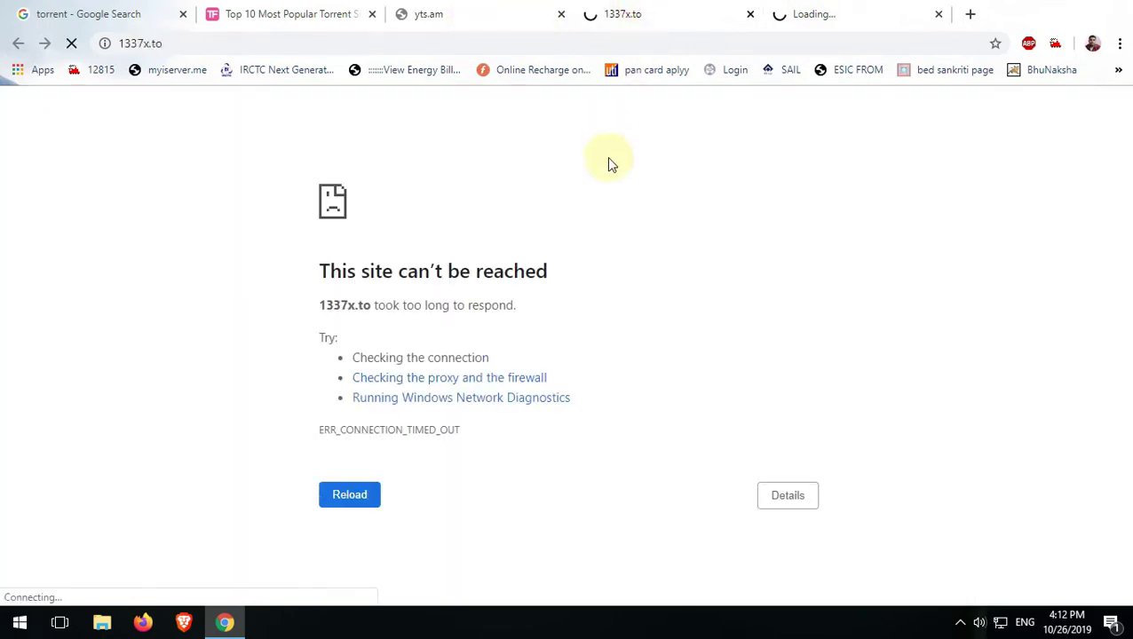
left_click(839, 16)
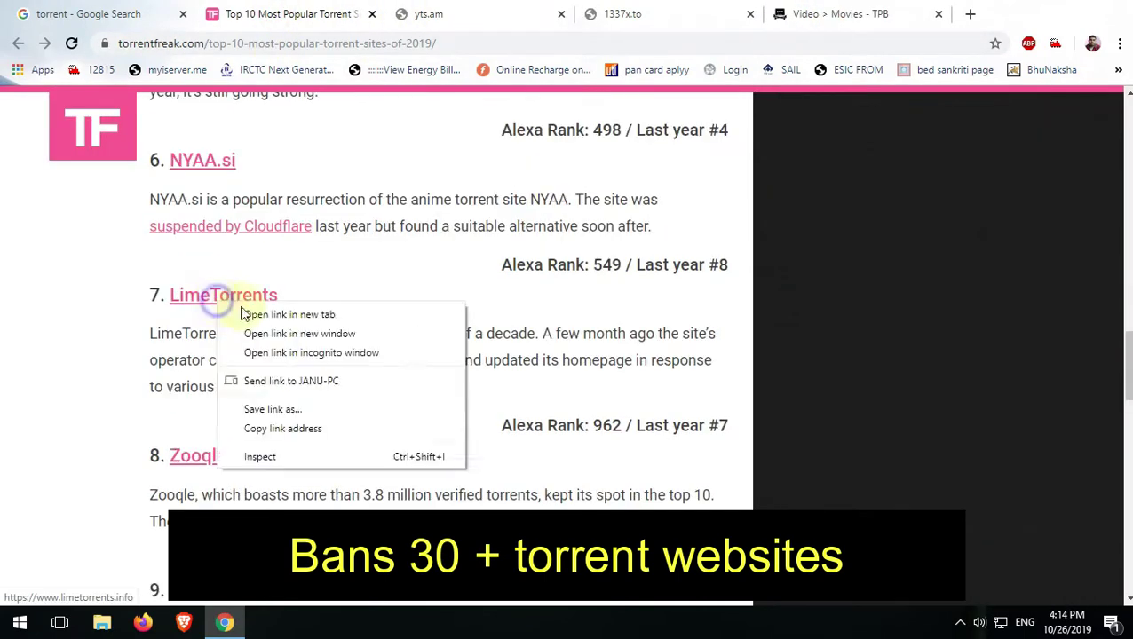
- Open the LimeTorrents link from the article in a new tab and check the opened site tabs
left_click(275, 316)
left_click(395, 13)
left_click(855, 14)
left_click(575, 13)
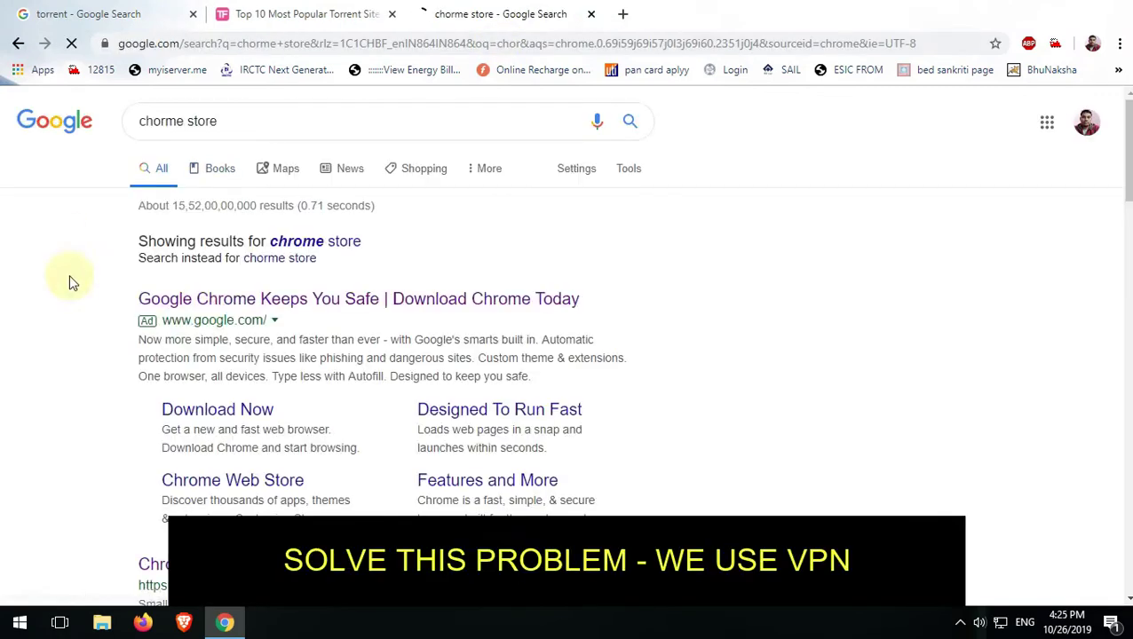
- Open the Chrome Web Store from the search results and search it for "vpn proxy"
left_click(285, 374)
left_click(224, 327)
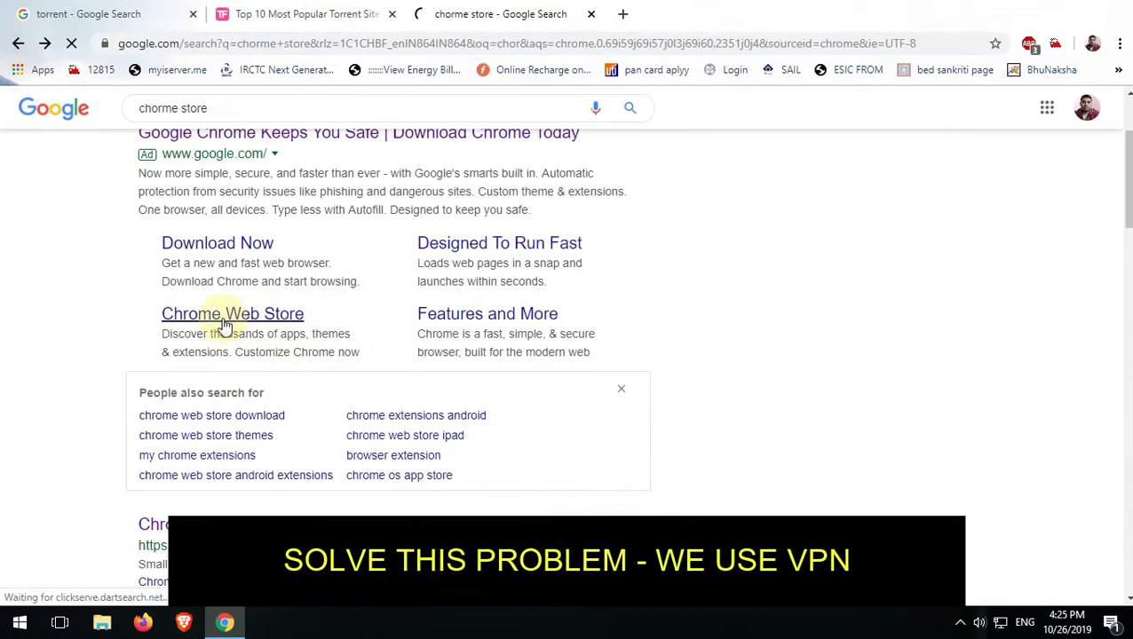
left_click(159, 170)
type("vpn")
left_click(301, 253)
scroll(721, 397, "down", 3)
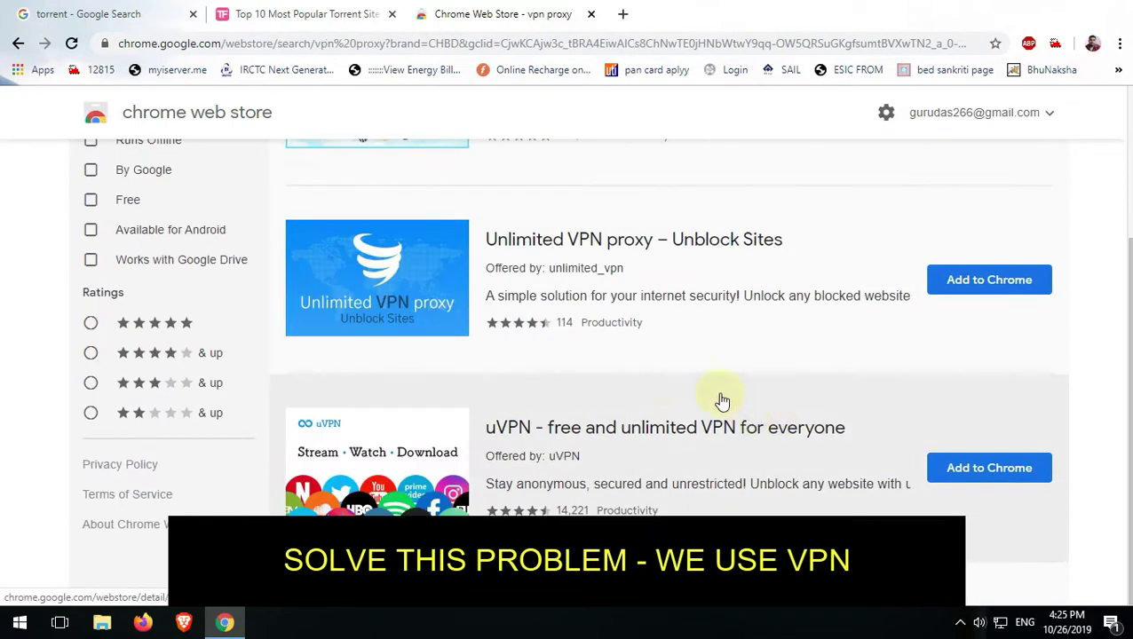
- Add the "Unlimited VPN proxy – Unblock Sites" extension to Chrome and activate its VPN connection
left_click(987, 281)
scroll(534, 298, "down", 4)
left_click(1055, 43)
left_click(998, 160)
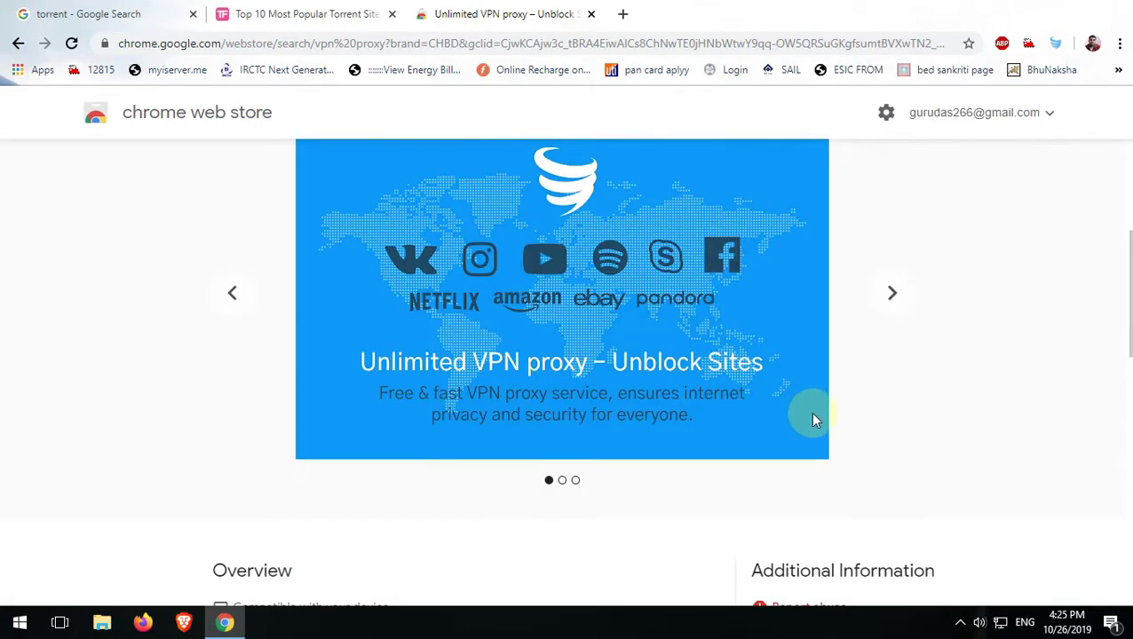
- Close the web store tab, reopen YTS.am from the TorrentFreak article in a new tab and browse its home page
left_click(591, 13)
scroll(228, 384, "down", 8)
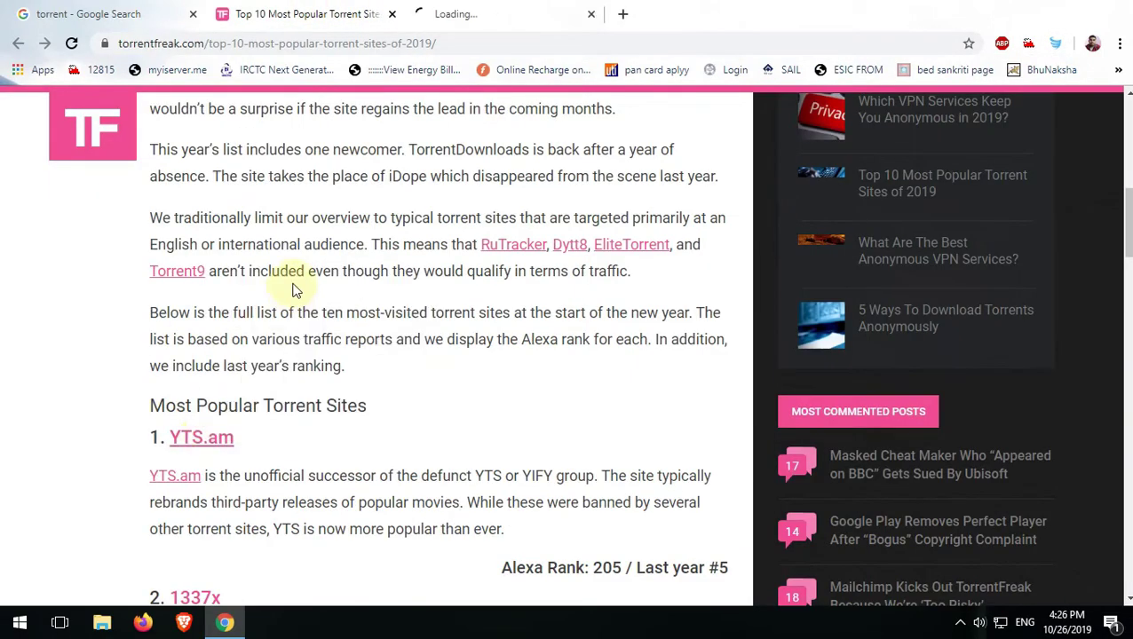
left_click(497, 13)
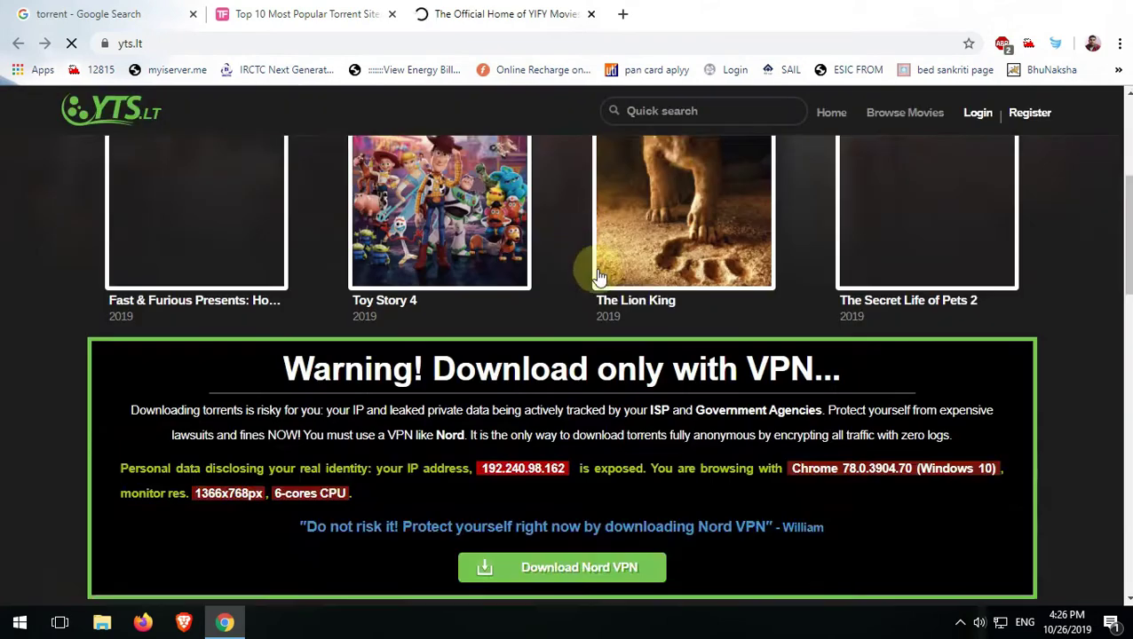
scroll(547, 293, "down", 18)
scroll(446, 262, "up", 18)
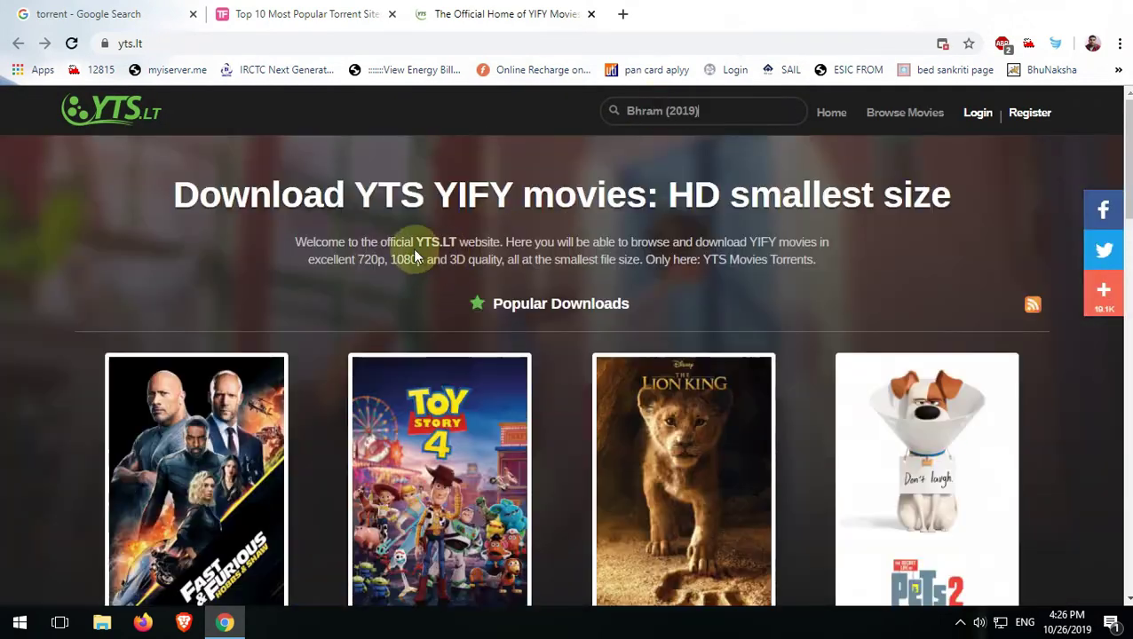
- Search YTS for "Bhram (2019)" and look through the movies on the home page
left_click(722, 116)
scroll(676, 480, "down", 10)
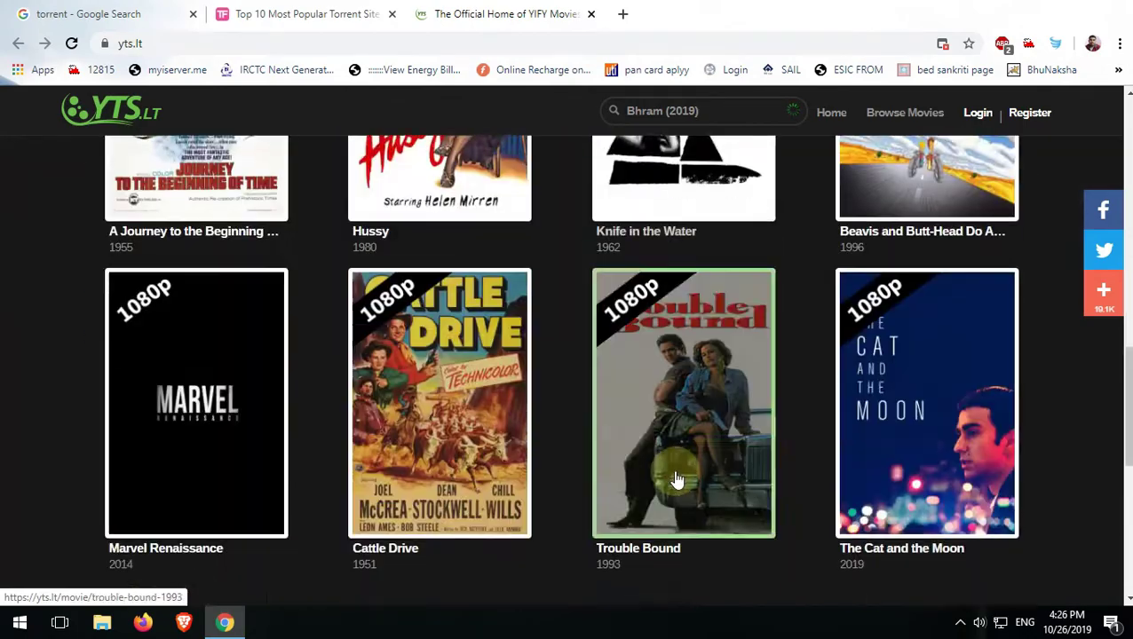
scroll(677, 479, "down", 3)
scroll(677, 477, "up", 6)
- Go back to the TorrentFreak article and open the 1337x site from its list in a new tab
key("ctrl+shift+Tab")
left_click(278, 333)
left_click(220, 351)
scroll(420, 365, "down", 5)
left_click(190, 405)
- Search 1337x for "Bhram 2019"
left_click(781, 157)
left_click(746, 195)
left_click(1012, 159)
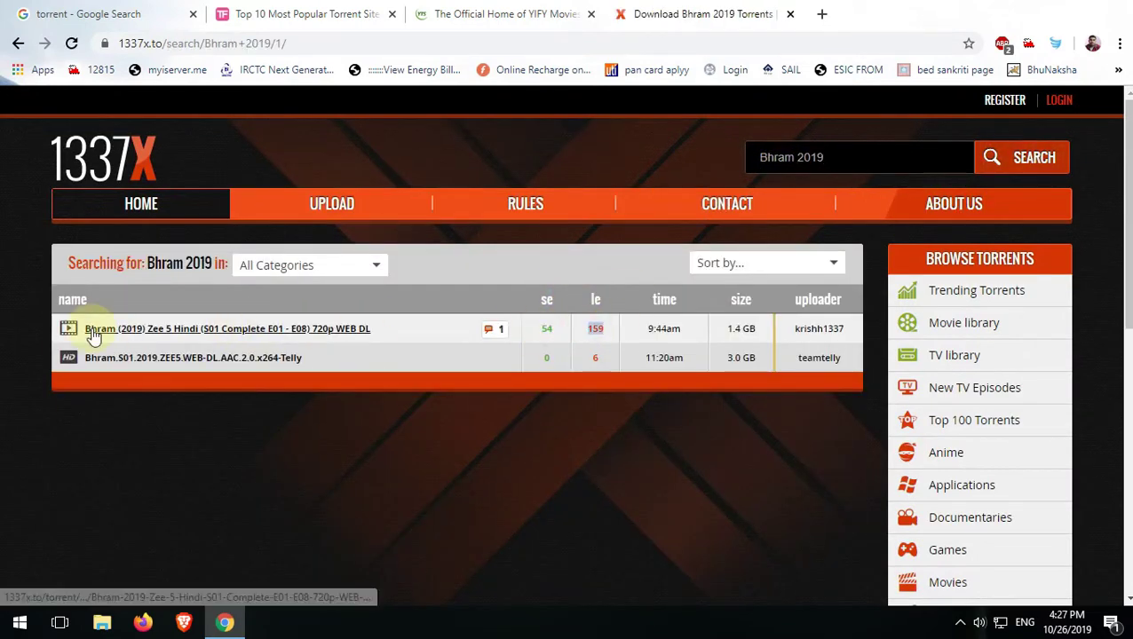
- Open the "Bhram (2019) Zee 5 Hindi (S01 Complete E01 - E08) 720p WEB DL" result and review its torrent page
left_click(93, 329)
scroll(338, 498, "down", 2)
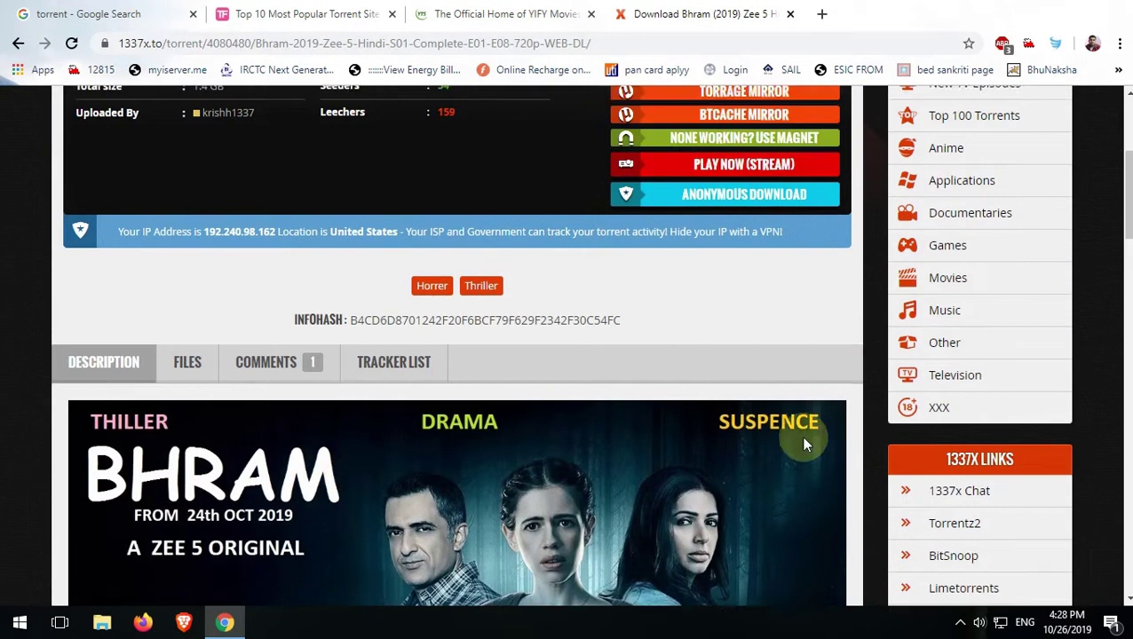
scroll(804, 444, "up", 3)
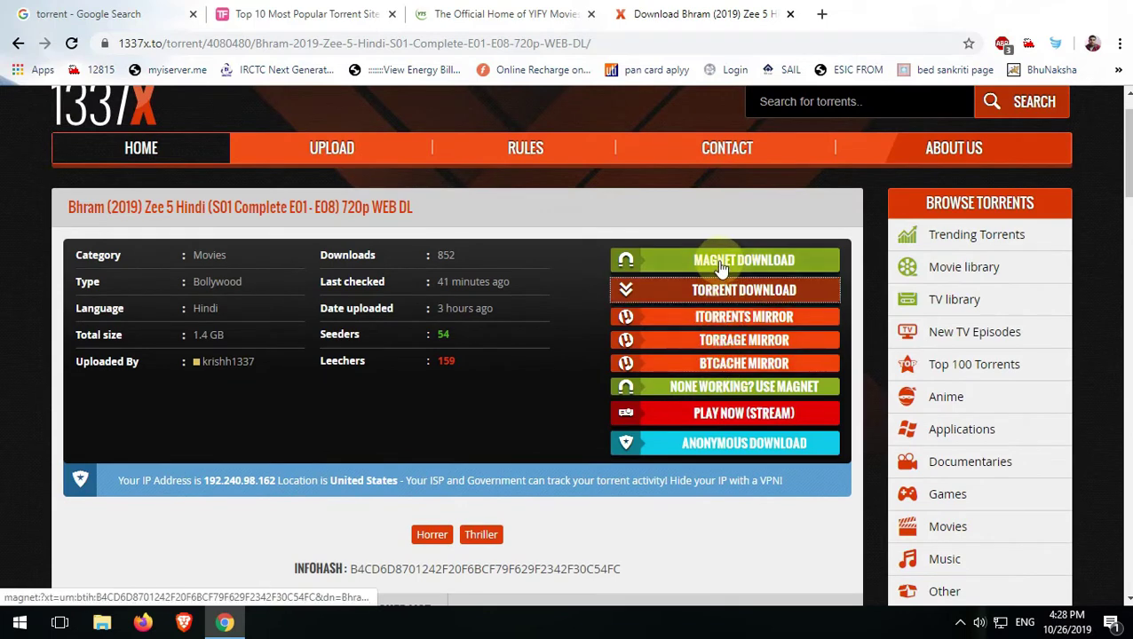
- Expand the torrent download options and request the torrent file from the iTorrents mirror
left_click(721, 297)
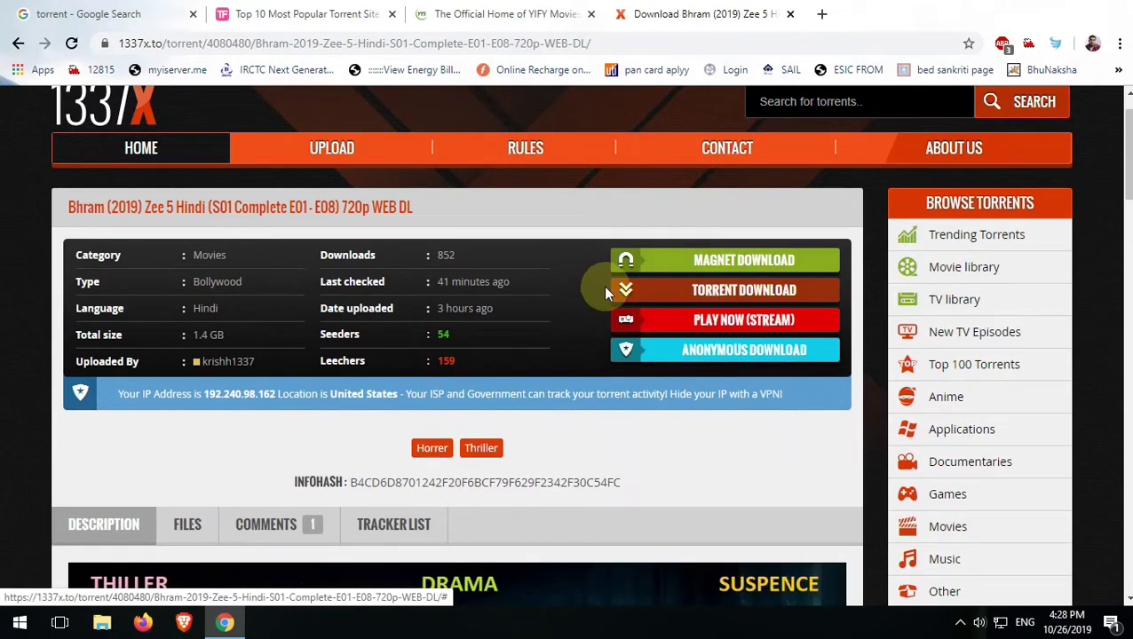
left_click(625, 293)
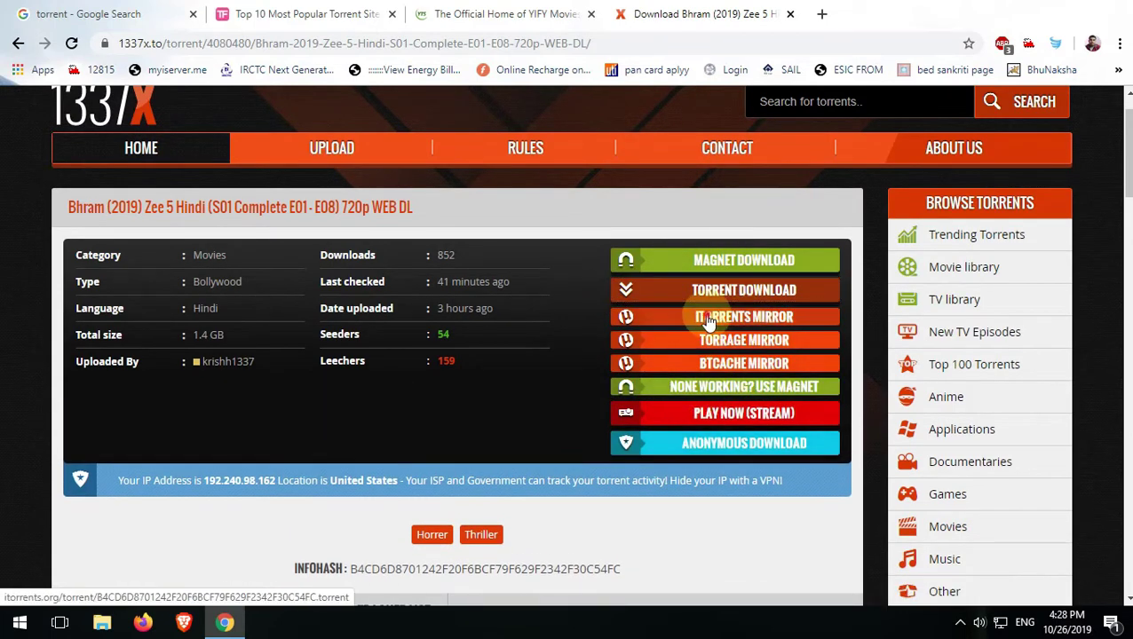
left_click(708, 322)
left_click(648, 15)
left_click(706, 320)
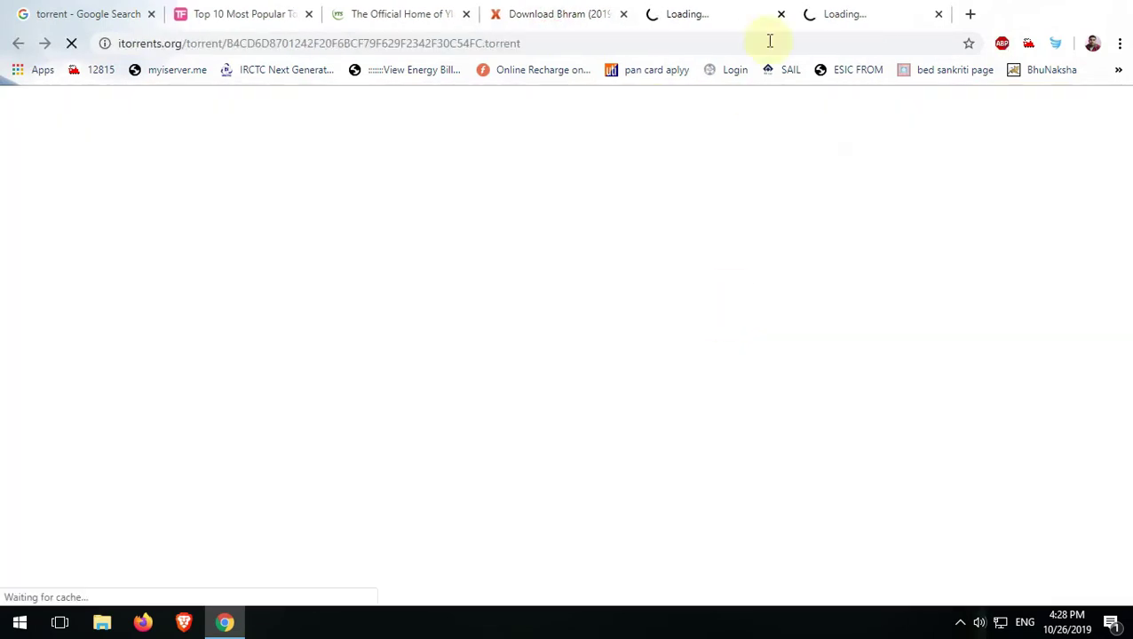
- Detach the 1337x torrent page into its own browser window
left_click_drag(783, 18, 773, 76)
left_click_drag(706, 24, 703, 79)
scroll(281, 519, "down", 1)
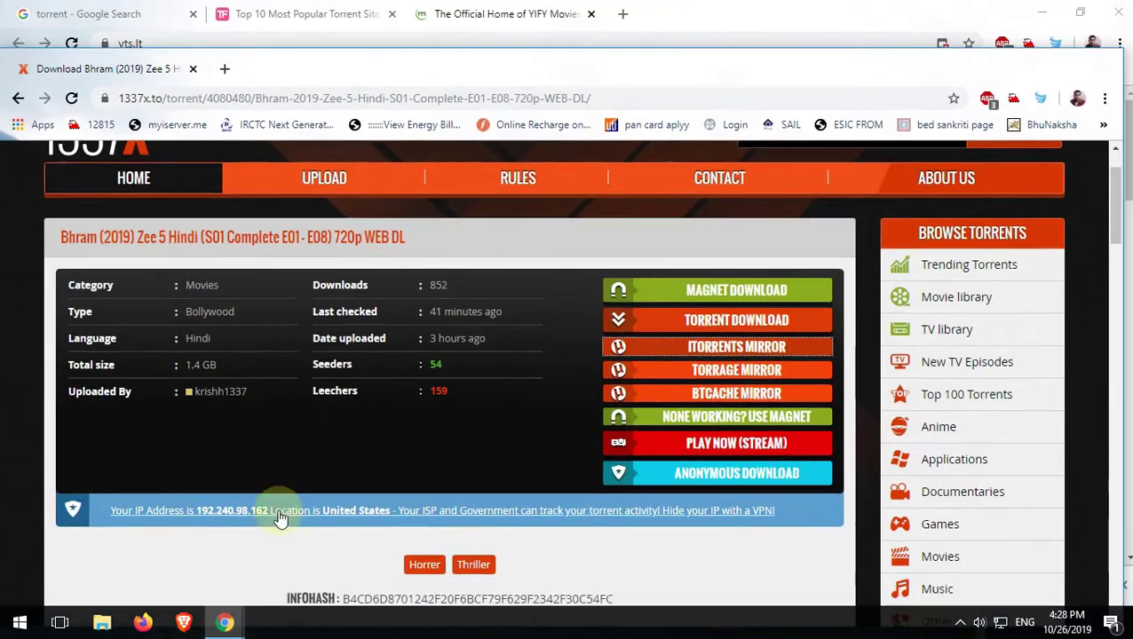
- Minimize the other browser window behind the 1337x torrent page and maximize the window showing the Bhram torrent
scroll(281, 519, "down", 5)
scroll(630, 197, "up", 6)
double_click(645, 69)
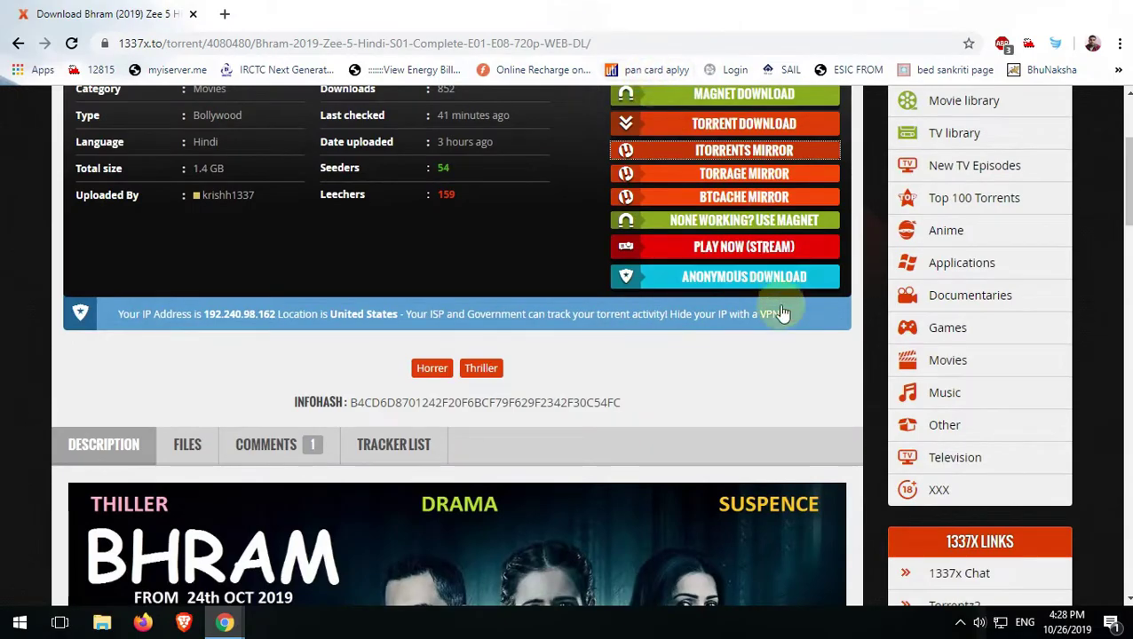
scroll(782, 314, "up", 3)
double_click(861, 11)
left_click(835, 13)
left_click(1023, 14)
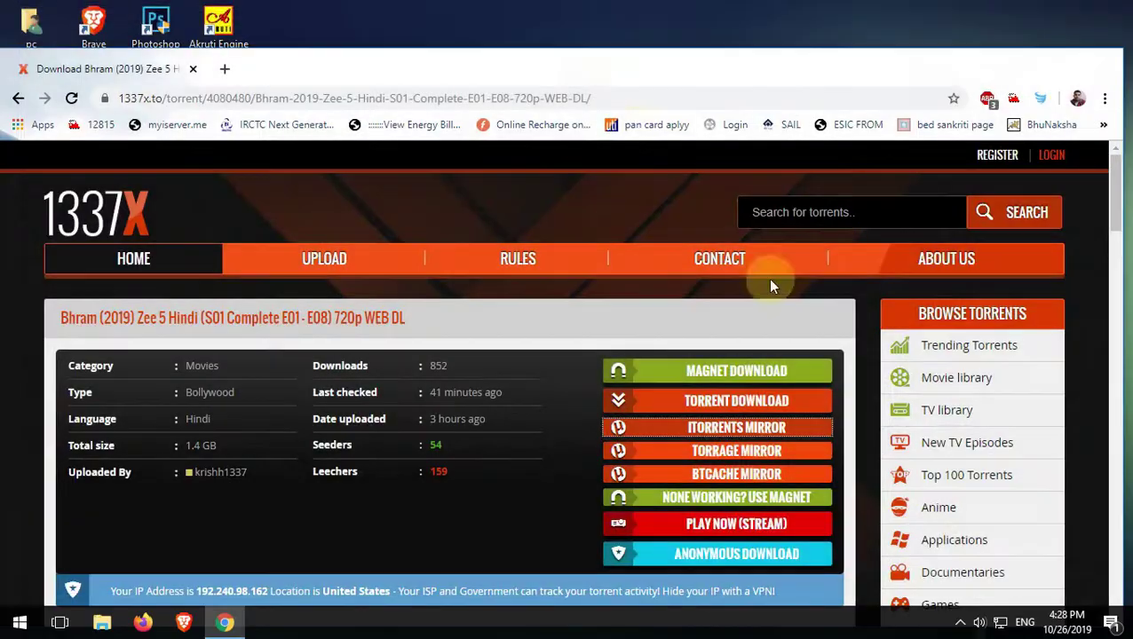
double_click(640, 87)
- Download the Bhram torrent file from the iTorrents mirror and show the downloaded file in its folder
scroll(652, 417, "down", 2)
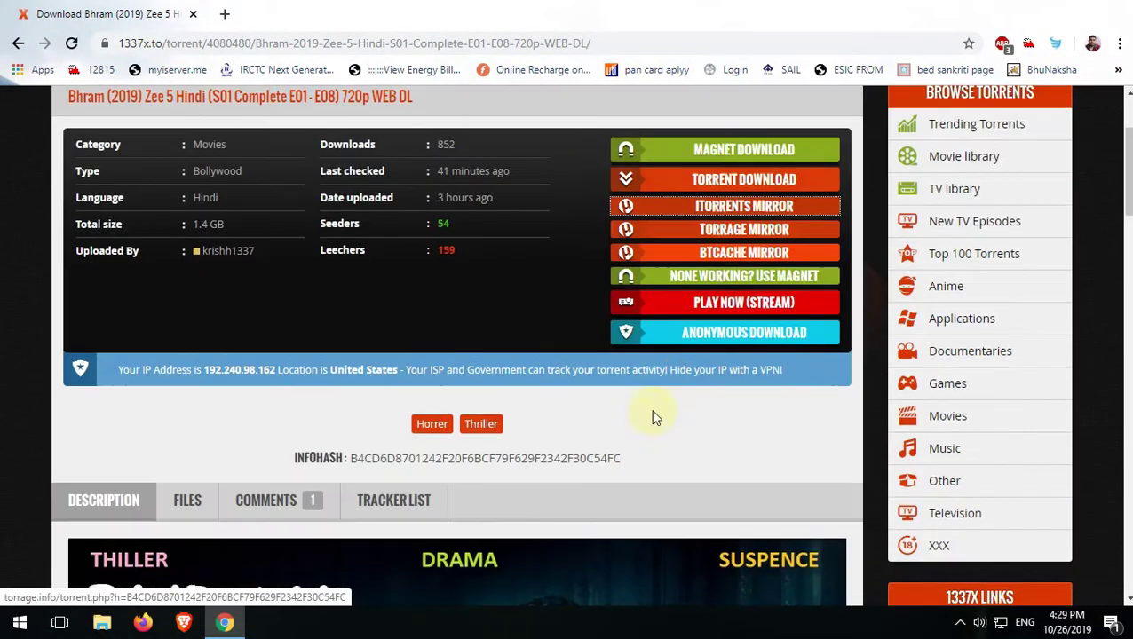
left_click(742, 206)
left_click(171, 586)
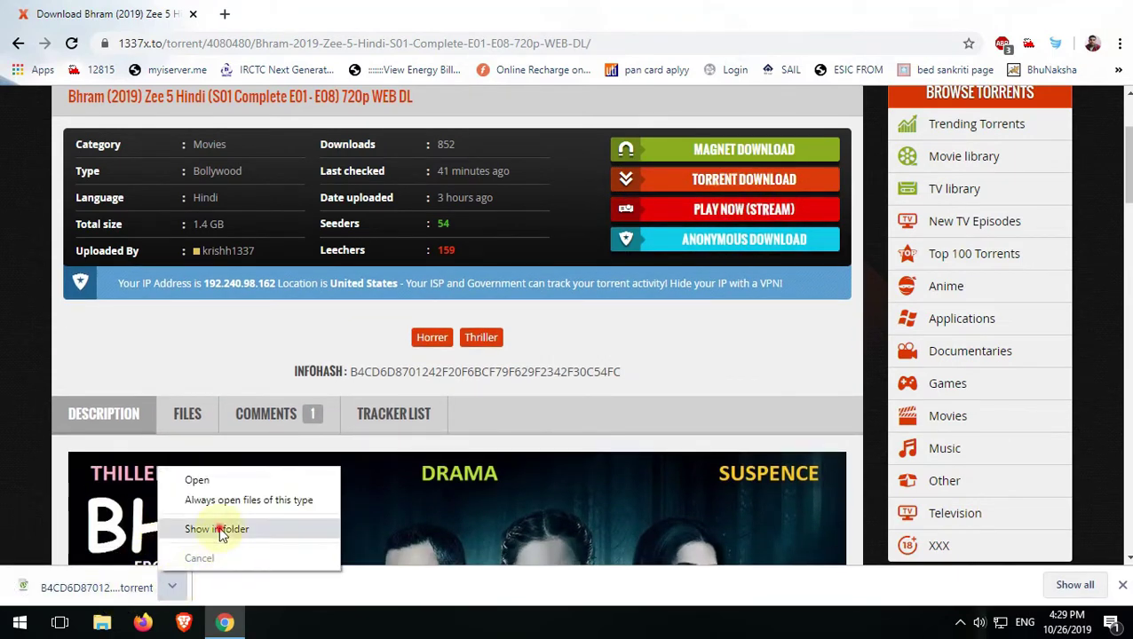
left_click(220, 532)
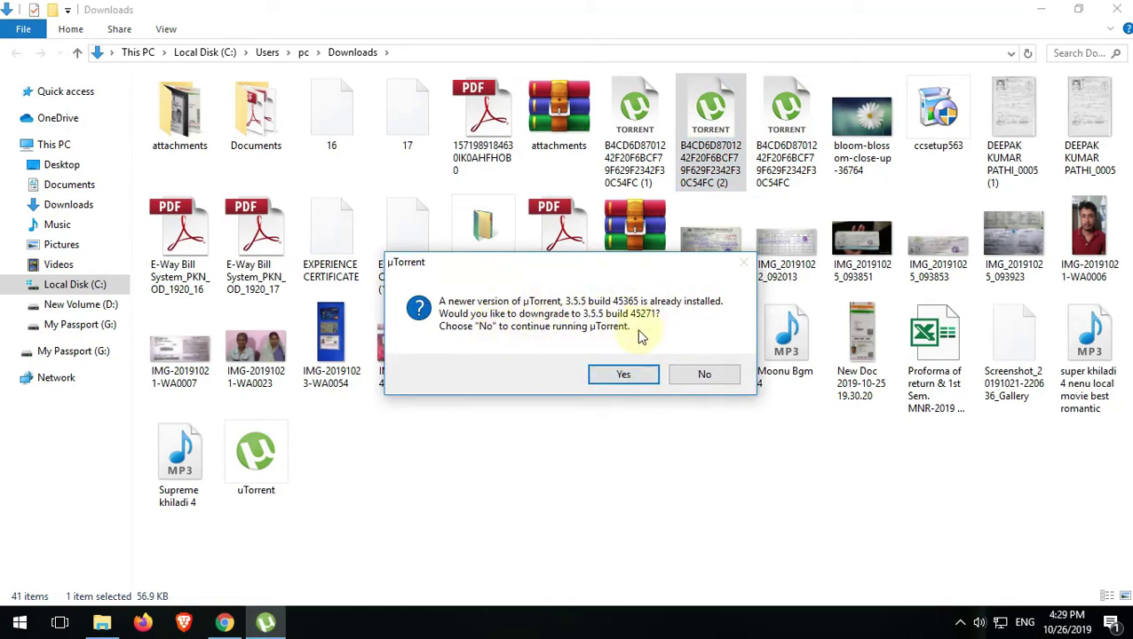
- Accept the µTorrent downgrade to 3.5.5 build 45271, dismiss its web page, and add the Bhram torrent with all eight episodes
left_click(624, 375)
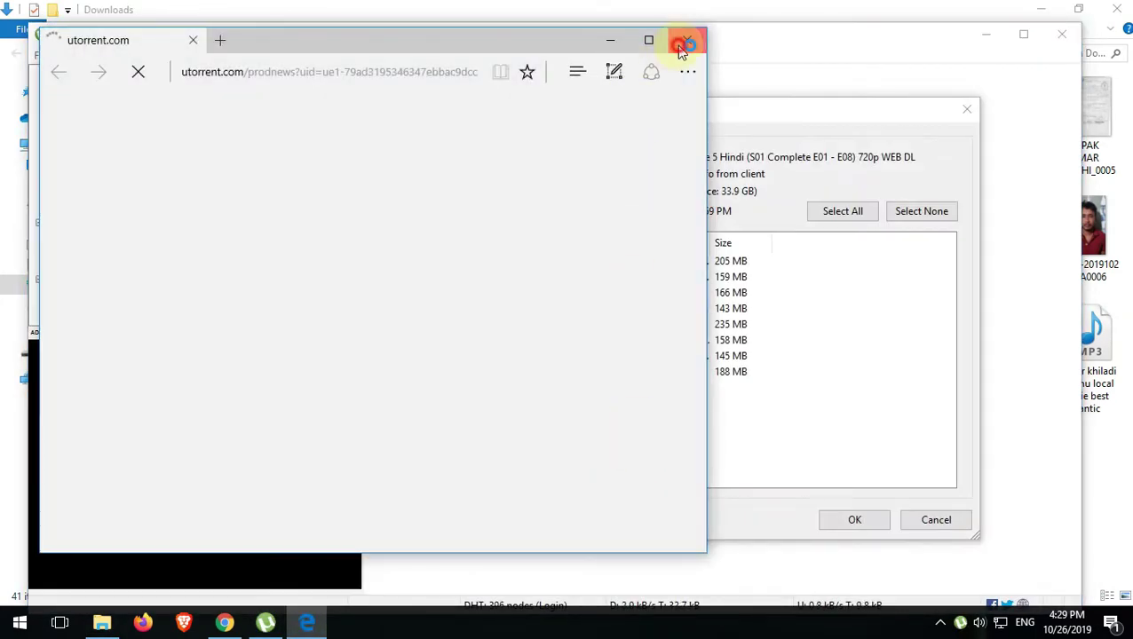
left_click(678, 41)
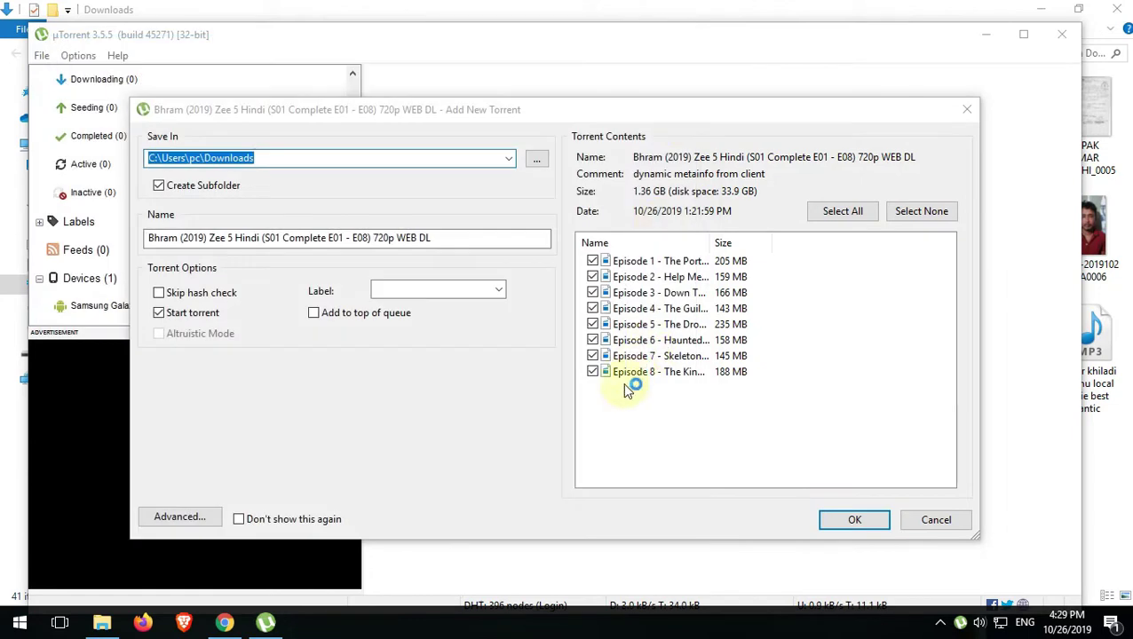
left_click(857, 520)
left_click(114, 115)
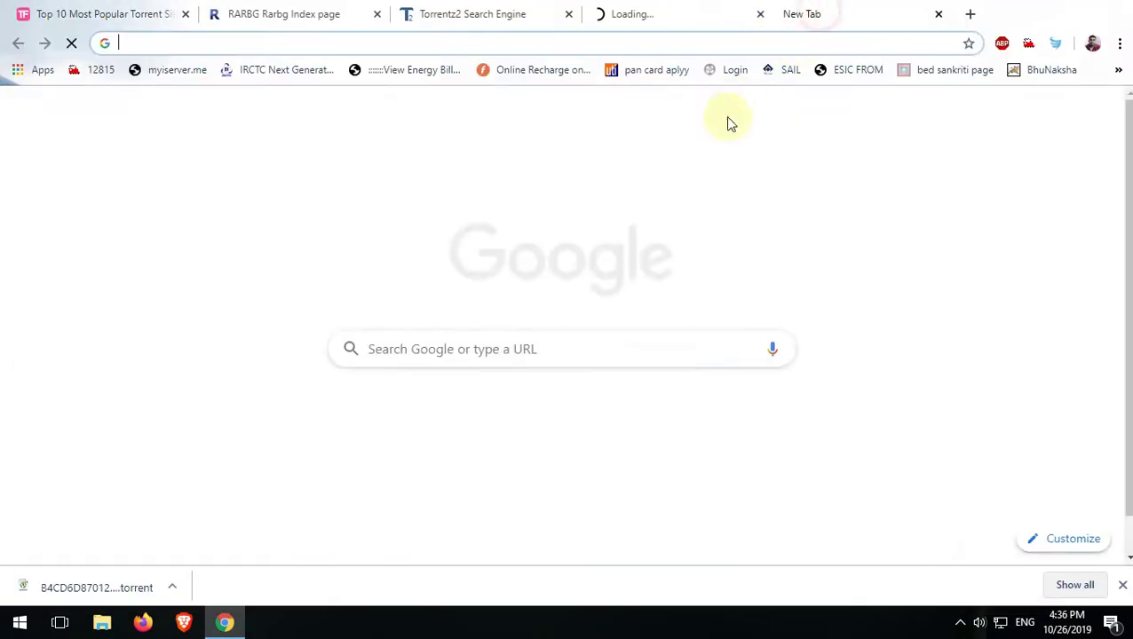
- Search Google for "extratorrents" in a new browser tab and look through the results
type("extr")
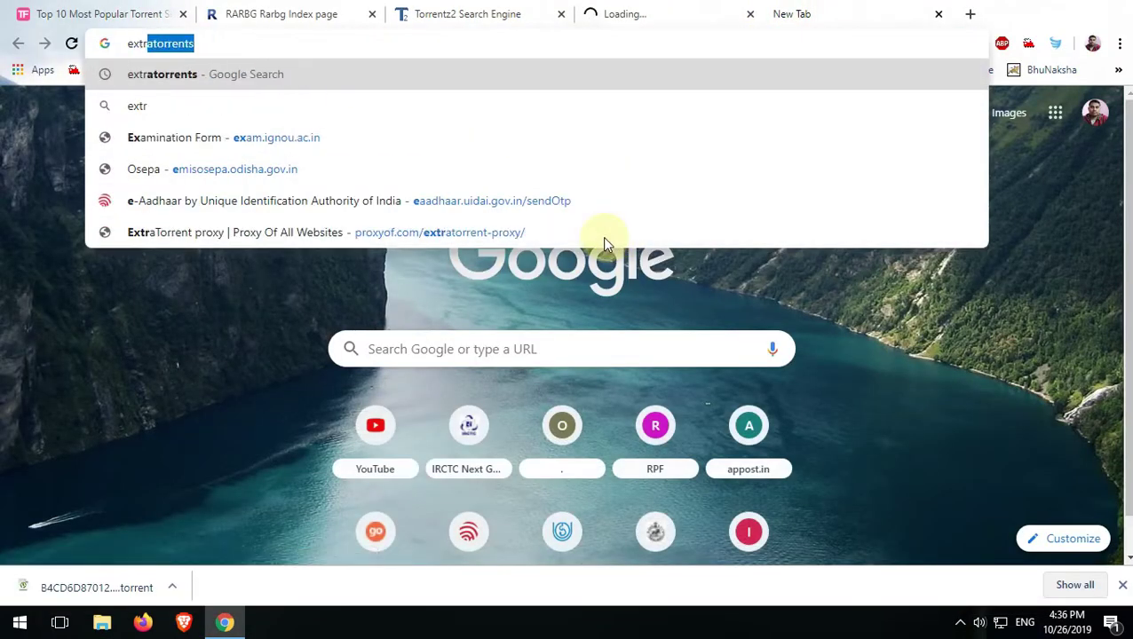
key("Return")
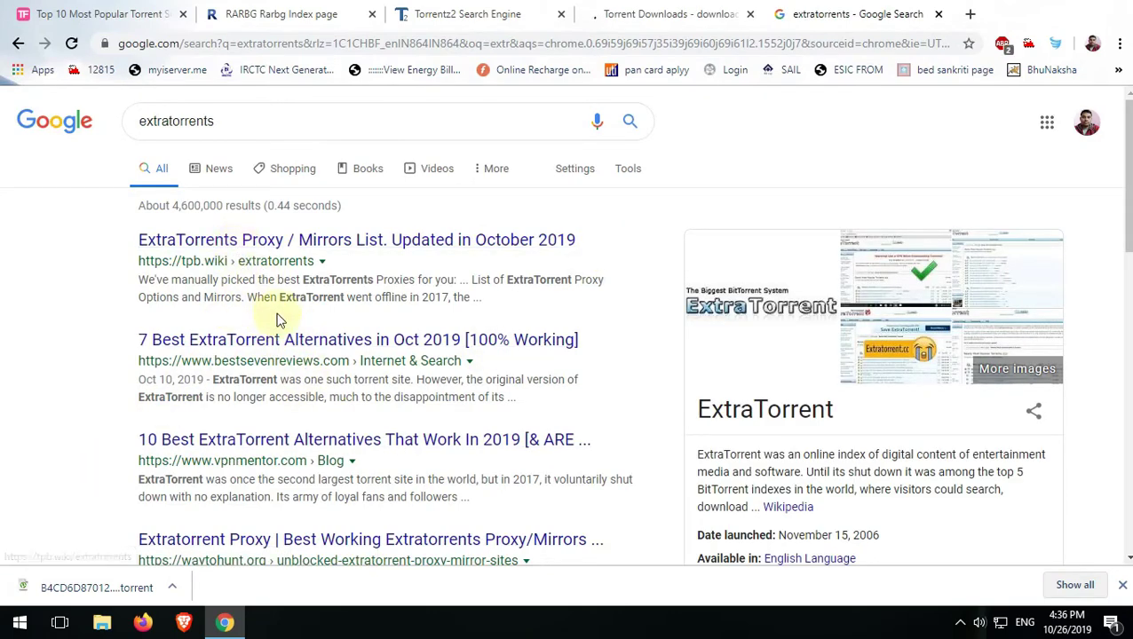
scroll(293, 302, "down", 3)
scroll(302, 297, "up", 3)
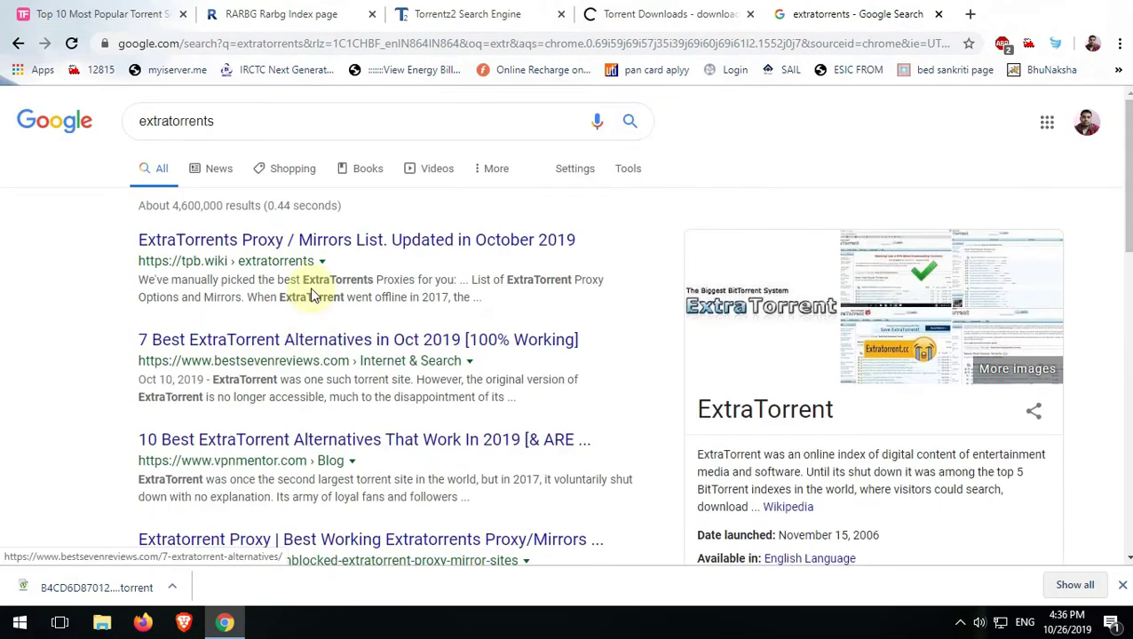
- Open "The Angry Birds Movie 2 (2019) [WEBRip] [720p] [YTS LT]" from the Movies list on Torrent Downloads
left_click(657, 12)
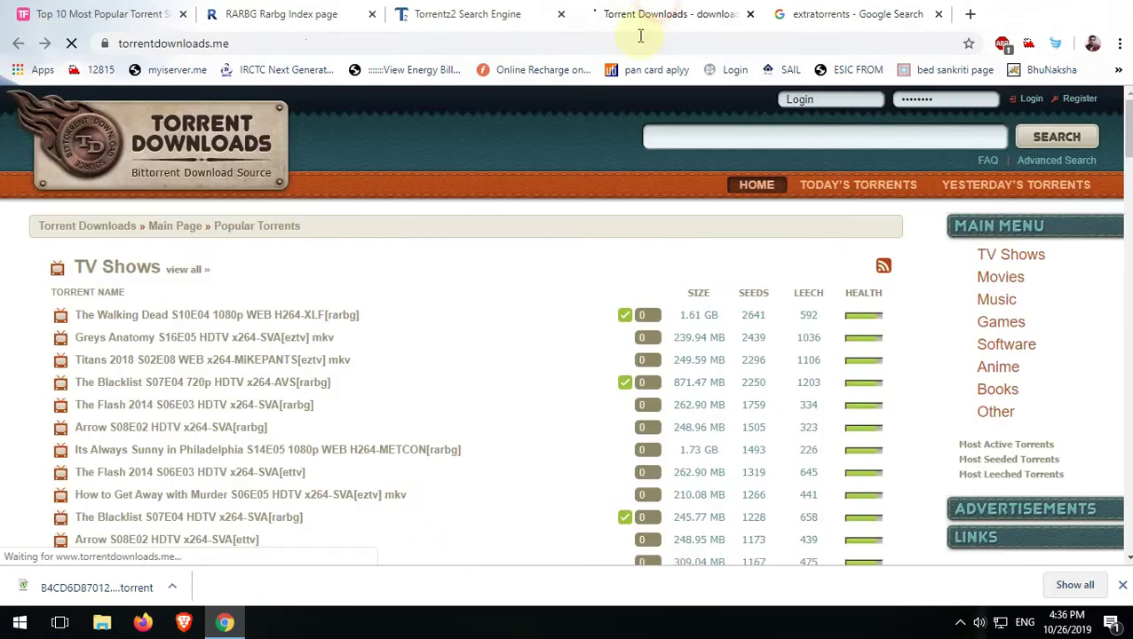
scroll(522, 335, "down", 1)
scroll(522, 336, "down", 3)
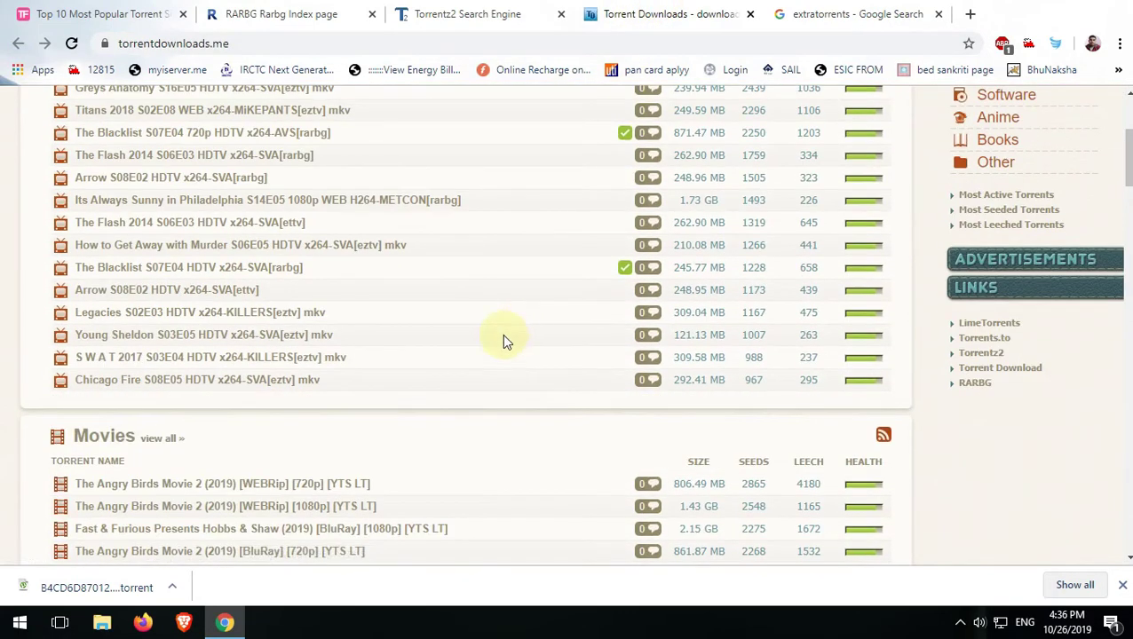
scroll(252, 368, "down", 2)
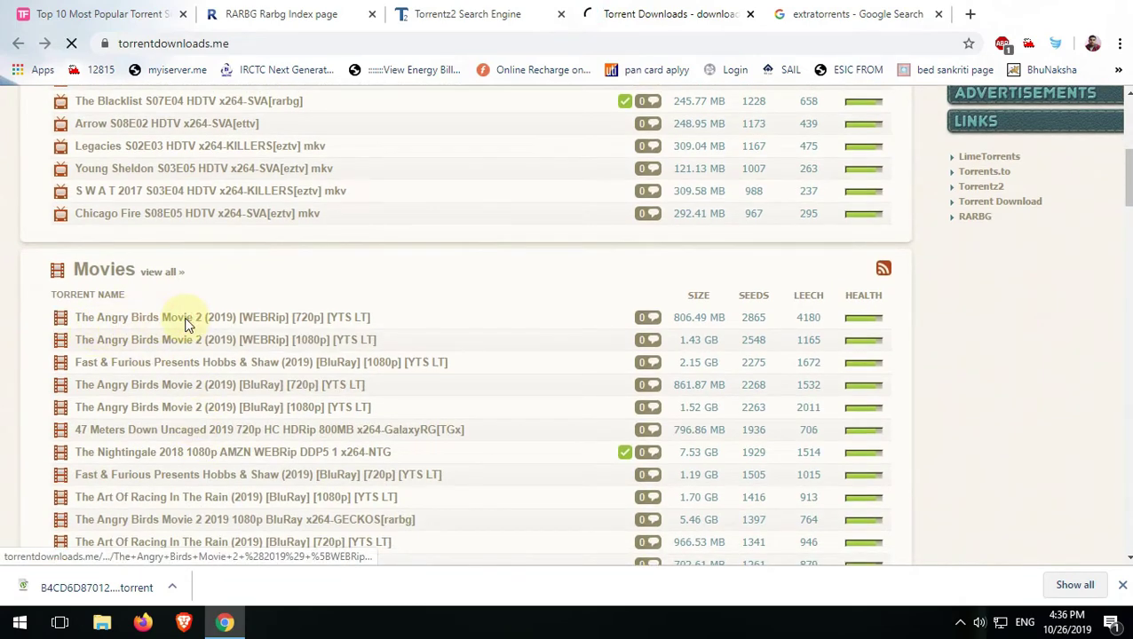
scroll(313, 402, "down", 4)
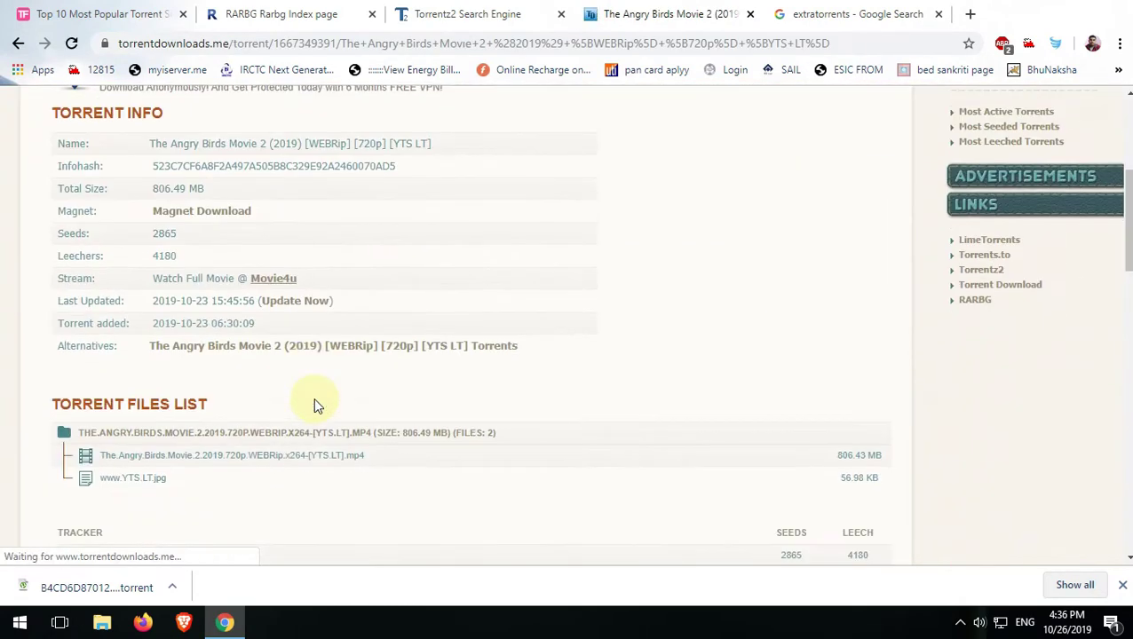
- Download the Angry Birds Movie 2 720p torrent file and add it to µTorrent, saving in C:\Users\pc\Downloads
scroll(313, 405, "up", 3)
left_click_drag(95, 255, 220, 264)
left_click(184, 259)
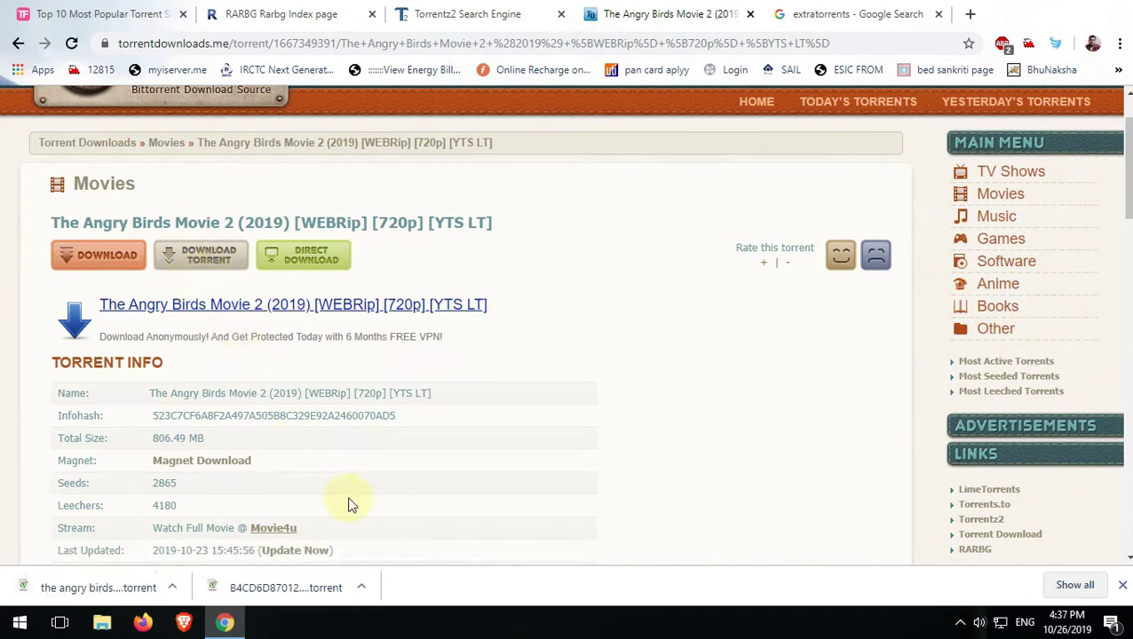
left_click(89, 587)
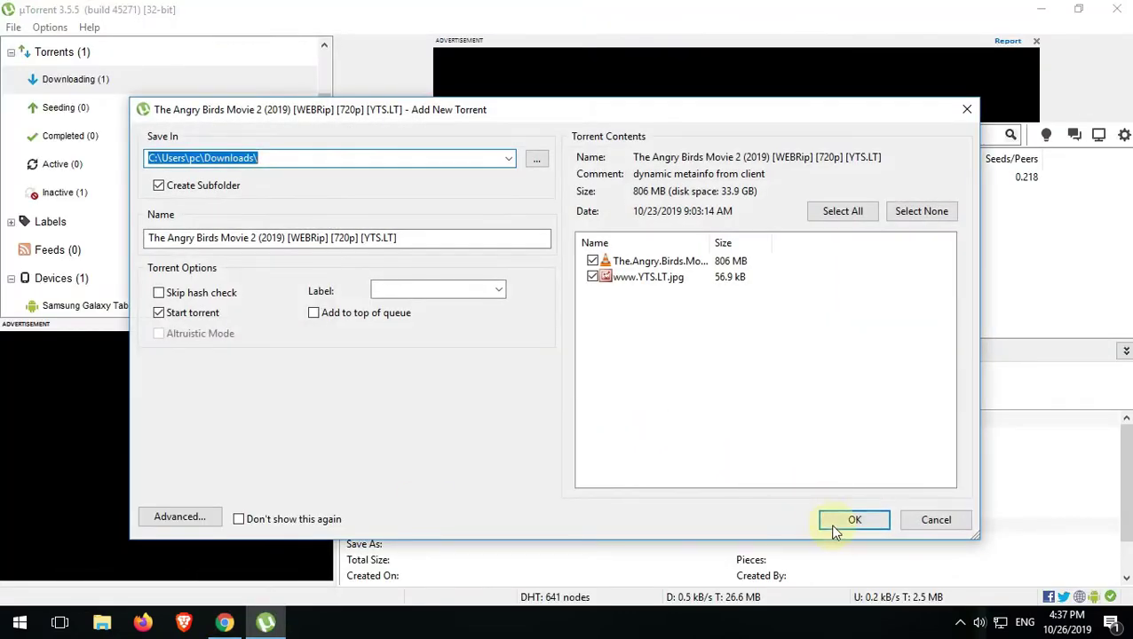
left_click(841, 525)
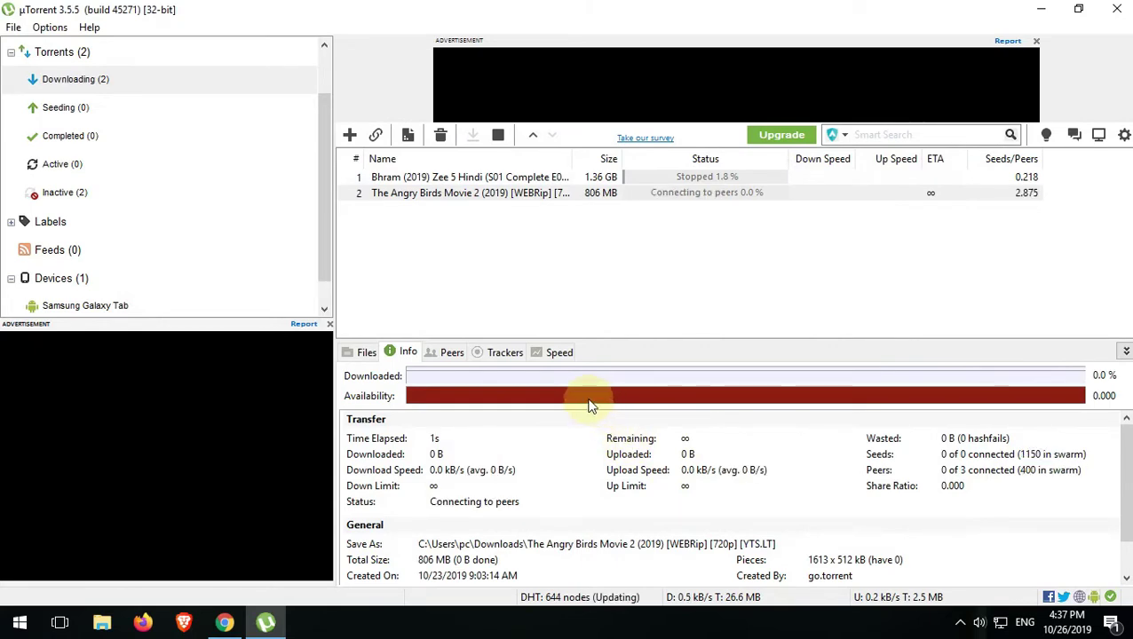
- Reduce the µTorrent window from full screen and pause the Angry Birds Movie 2 [WEBRip] download
left_click_drag(493, 13, 355, 35)
right_click(431, 205)
left_click(384, 253)
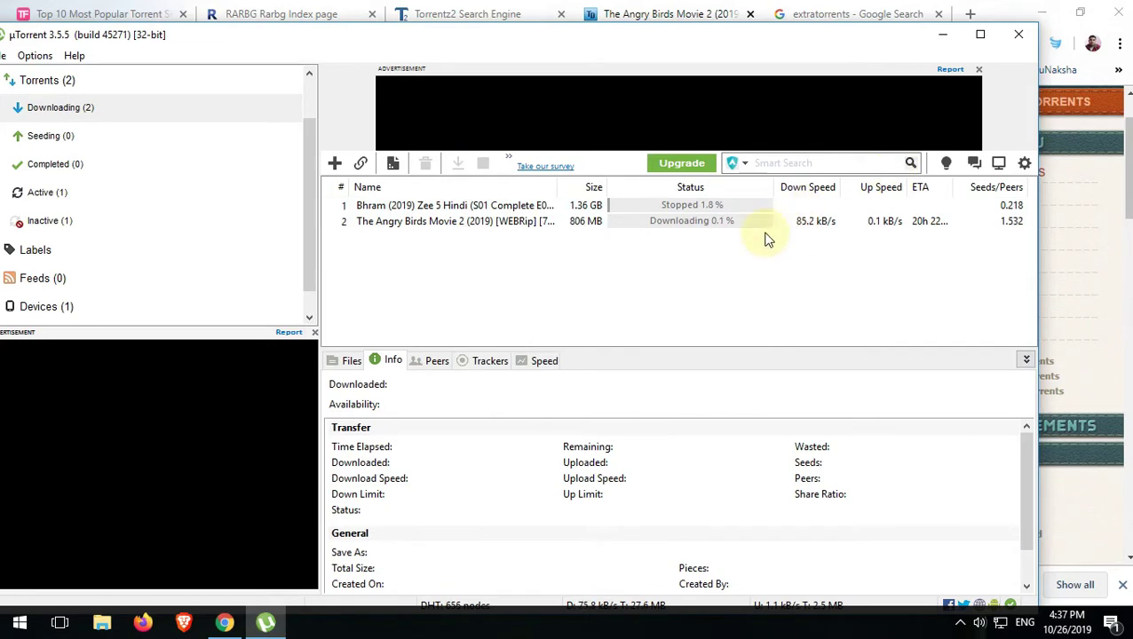
right_click(433, 221)
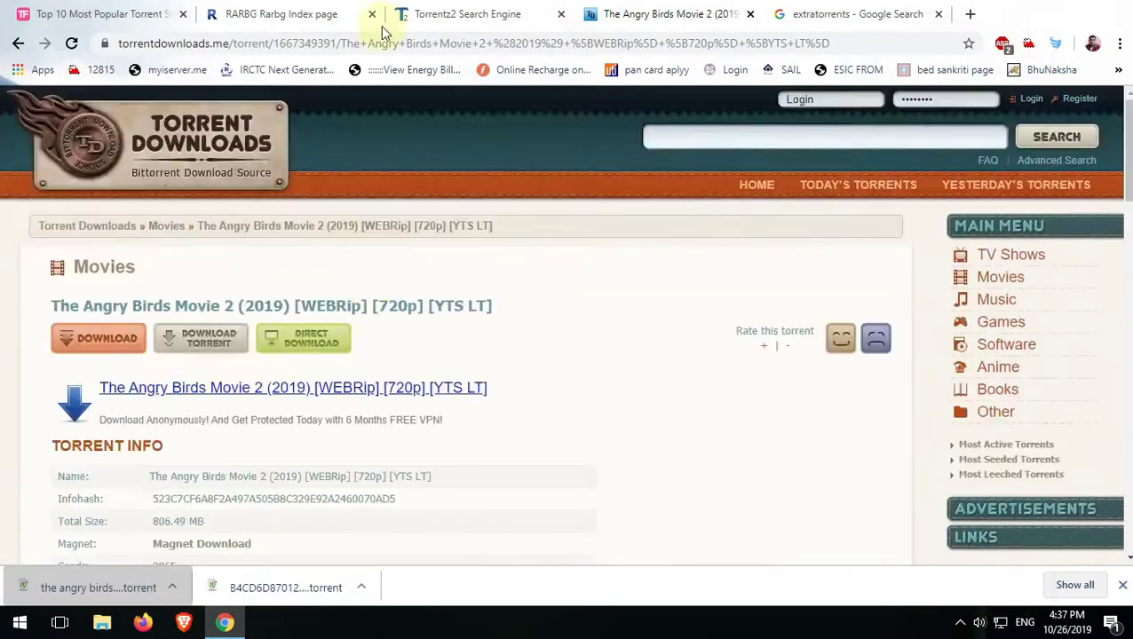
- Copy "The Angry Birds Movie" from the torrent's title and search Torrentz2 for it
left_click(468, 13)
left_click(665, 14)
left_click_drag(52, 301, 220, 300)
key("ctrl+c")
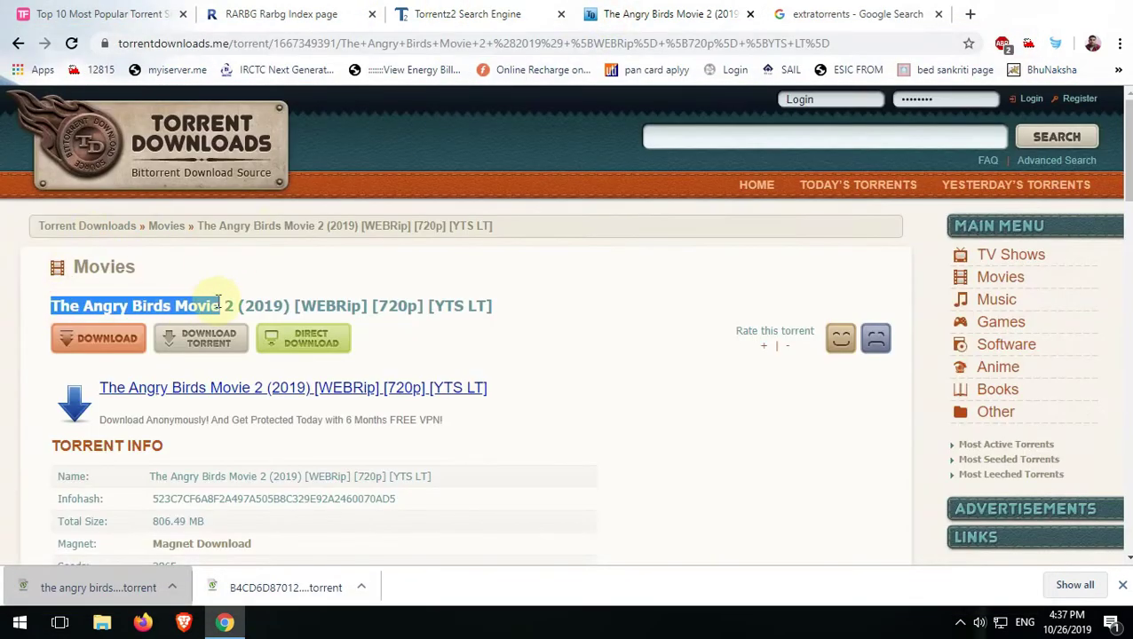
left_click(462, 13)
left_click(220, 175)
key("ctrl+a")
key("ctrl+v")
left_click(930, 175)
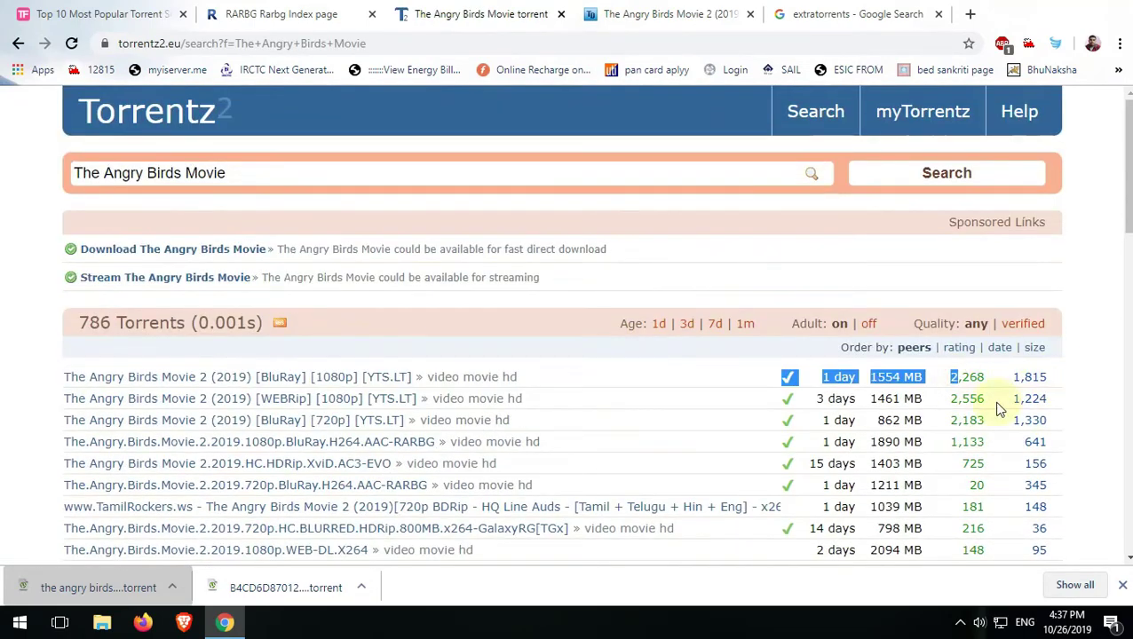
- Find the Angry Birds Movie 2 (2019) [BluRay] [1080p] torrent on Torrentz2 and open its thepiratebay.org page
left_click_drag(966, 420, 131, 417)
scroll(182, 390, "down", 10)
scroll(147, 368, "up", 4)
scroll(126, 505, "down", 3)
left_click(144, 376)
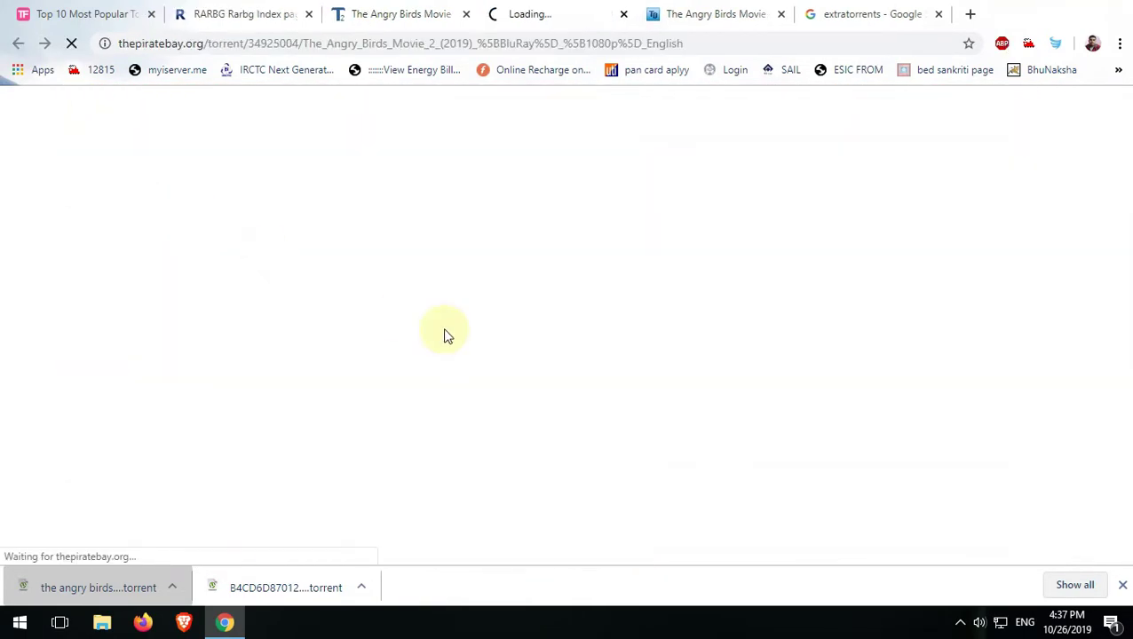
- Open the Pirate Bay torrent link for Angry Birds Movie 2 (2019) [BluRay] [1080p] in µTorrent and start the download
scroll(462, 321, "down", 3)
scroll(568, 375, "up", 1)
left_click(346, 328)
left_click(587, 119)
key("Return")
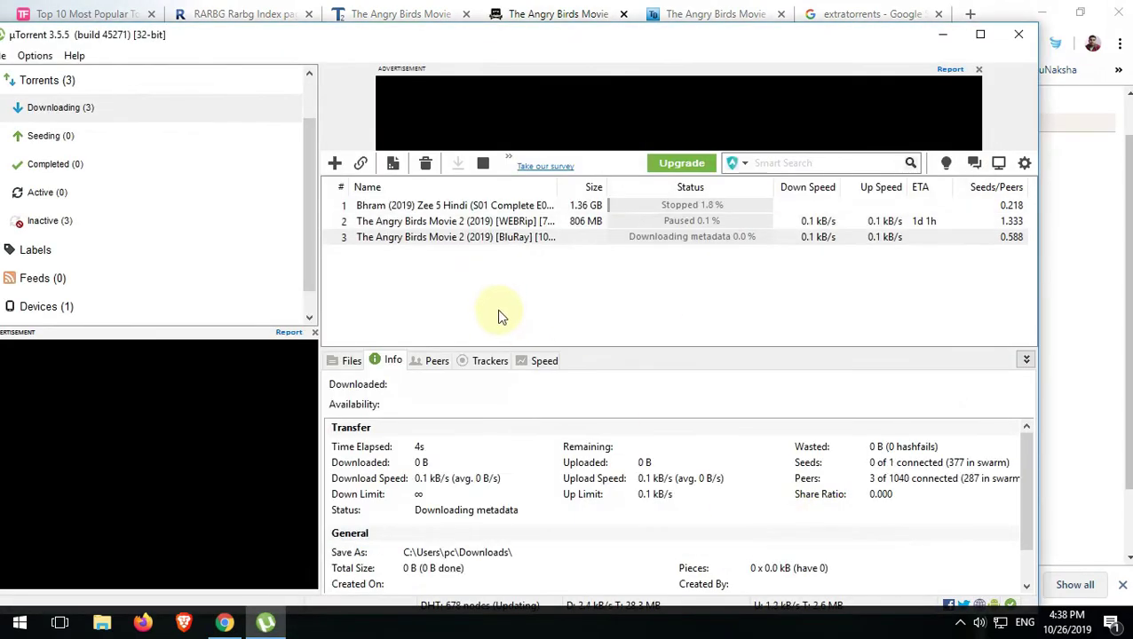